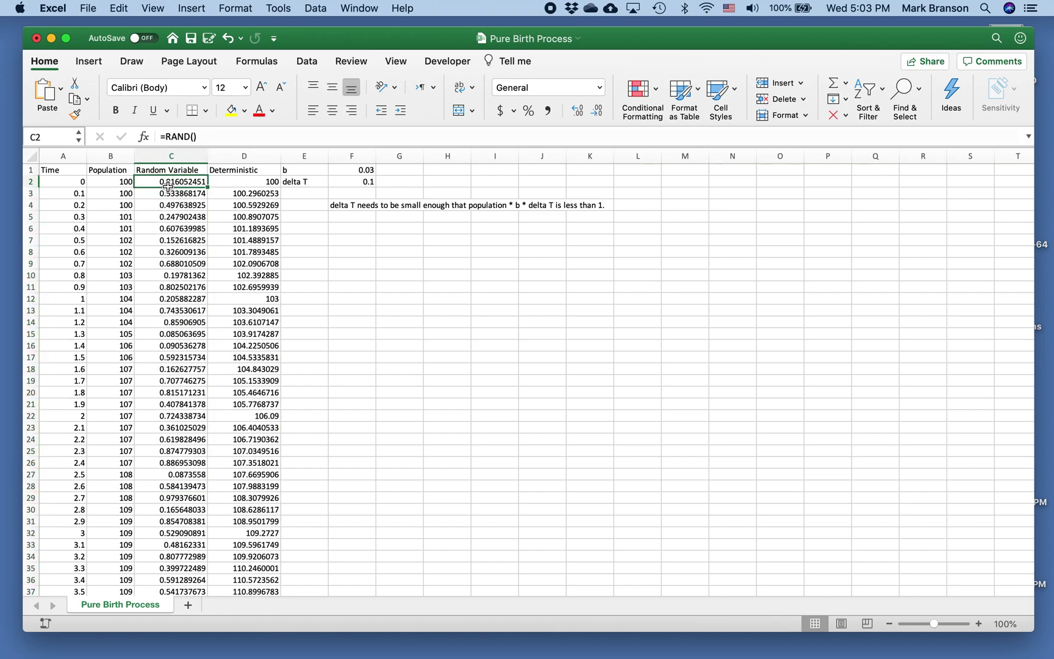
# Inspect the random variable formula in C3, the starting population in B2 and the birth rate b in F1
pyautogui.click(168, 194)
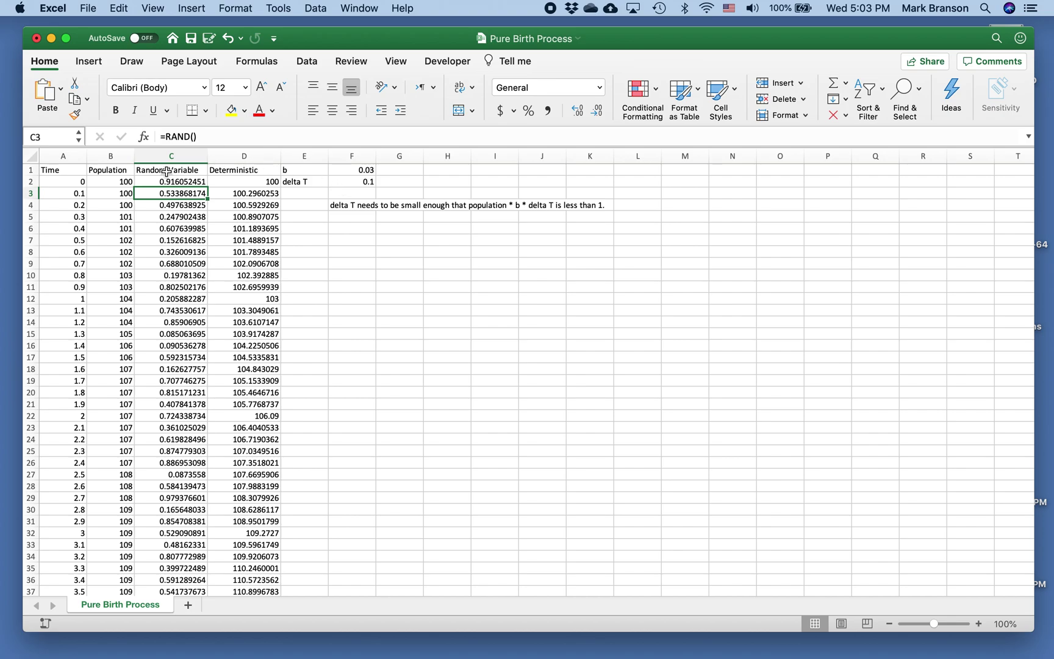
pyautogui.click(109, 180)
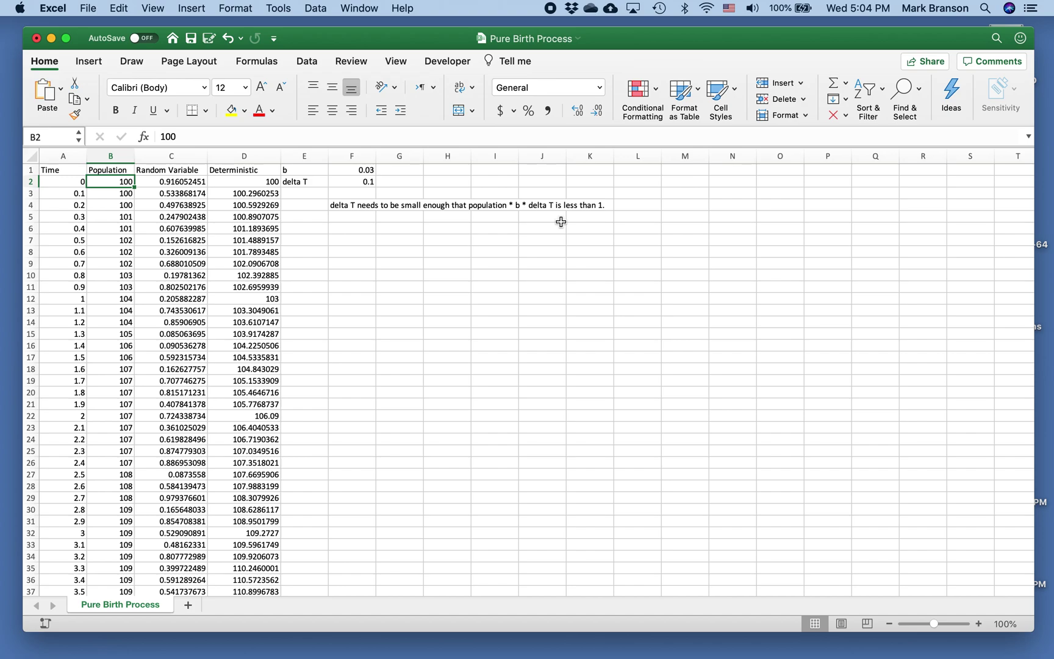
pyautogui.click(367, 172)
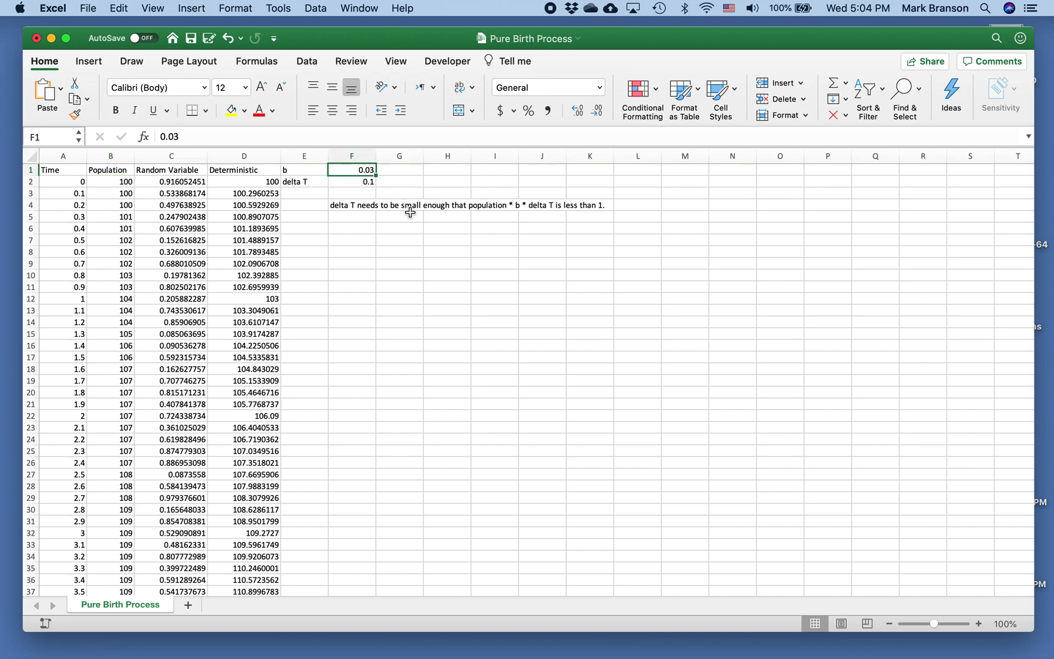
# Enter the formula =100*F1*F2 in cell F3 to check population times b times delta T
pyautogui.click(342, 194)
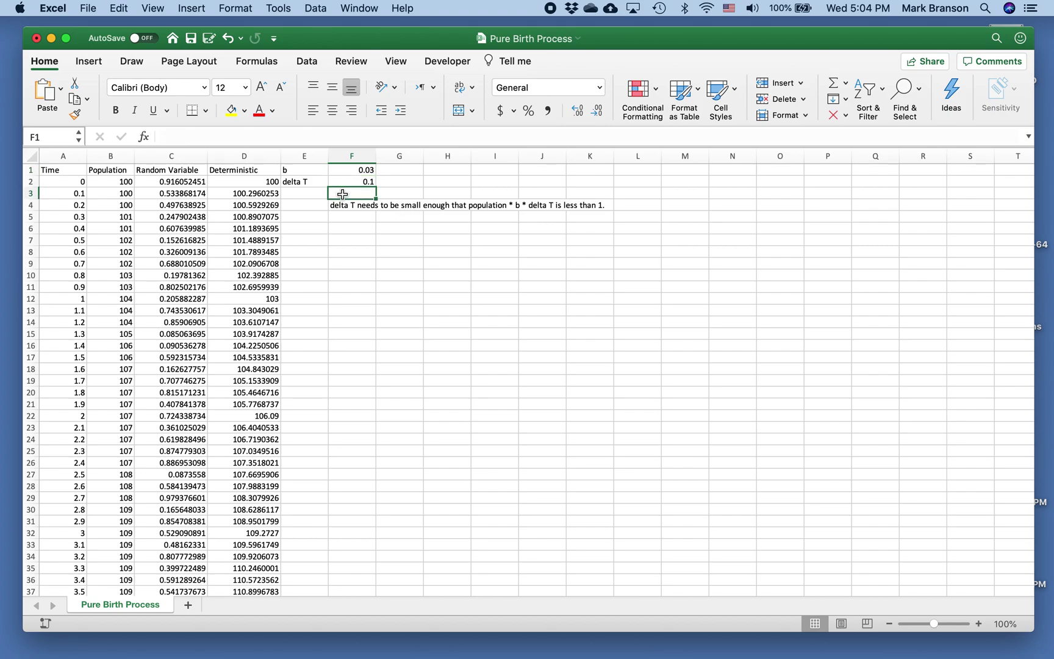
pyautogui.write('=100')
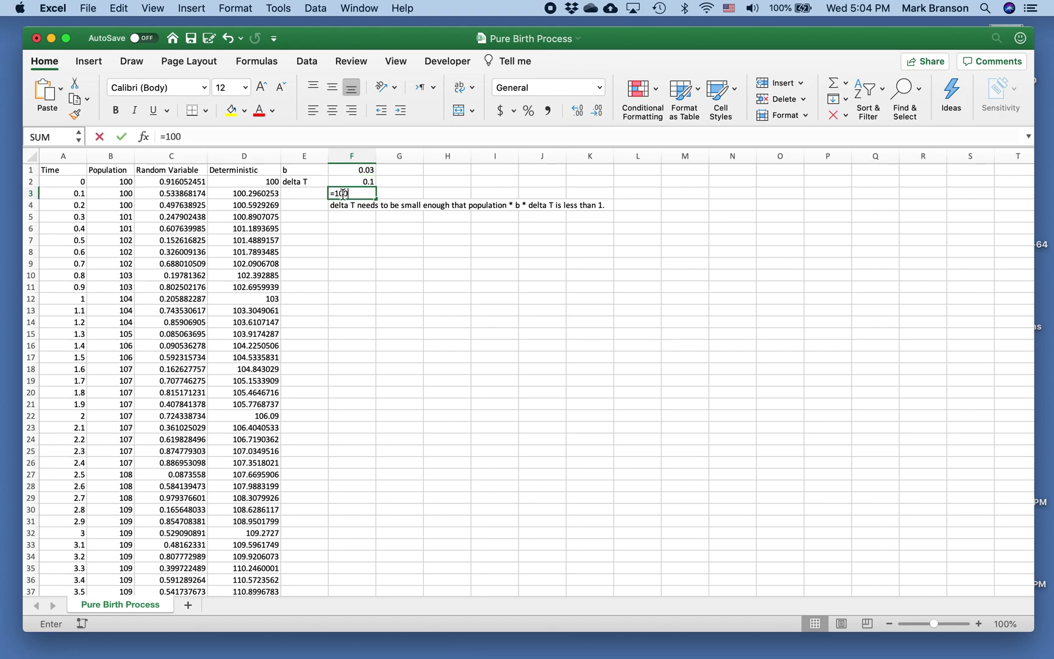
pyautogui.write('*F')
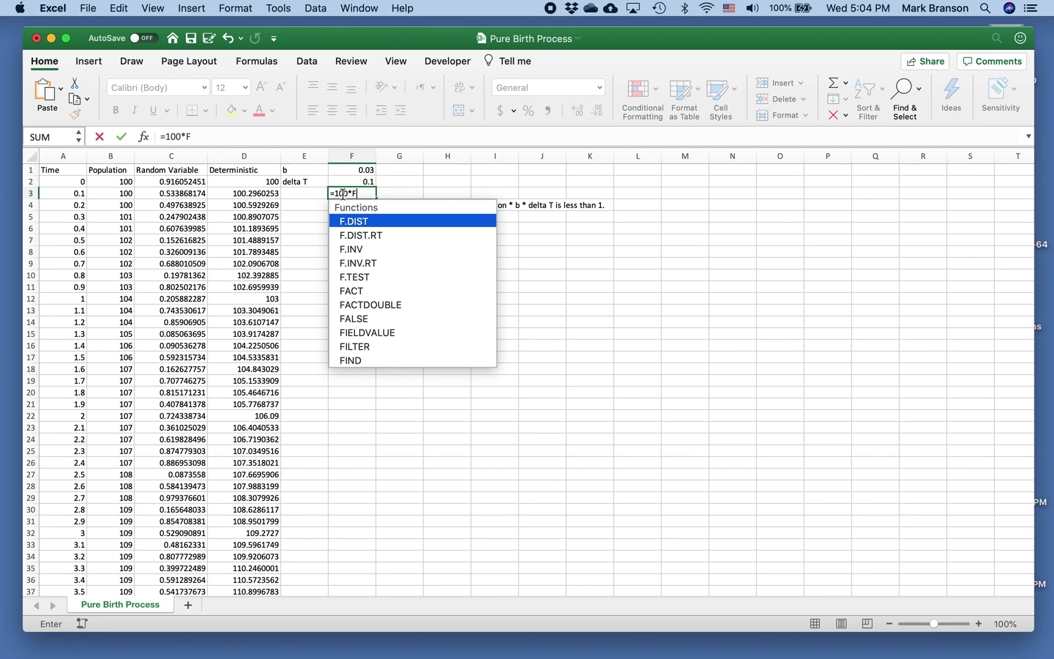
pyautogui.write('1*F2')
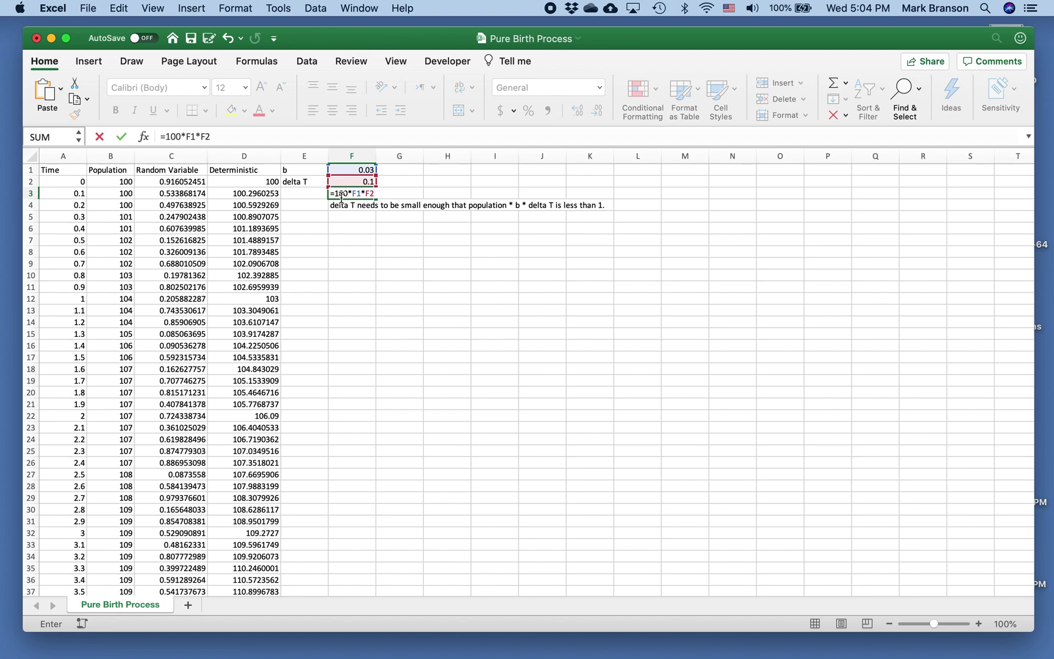
pyautogui.press('Return')
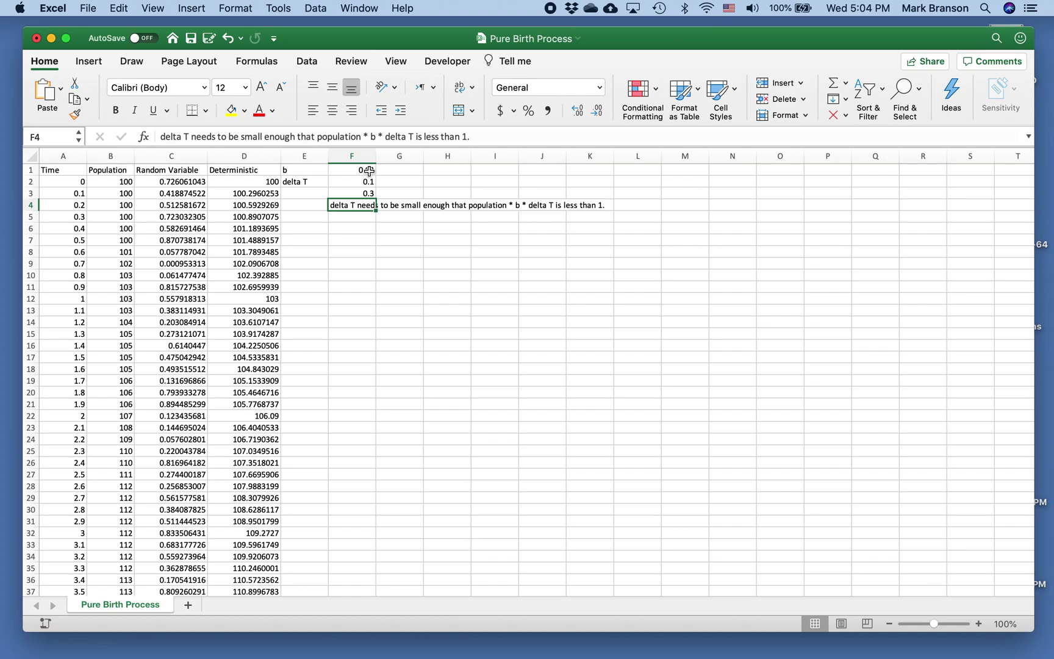
# Set b in F1 to 0.7 and delta T in F2 to 0.01
pyautogui.click(369, 171)
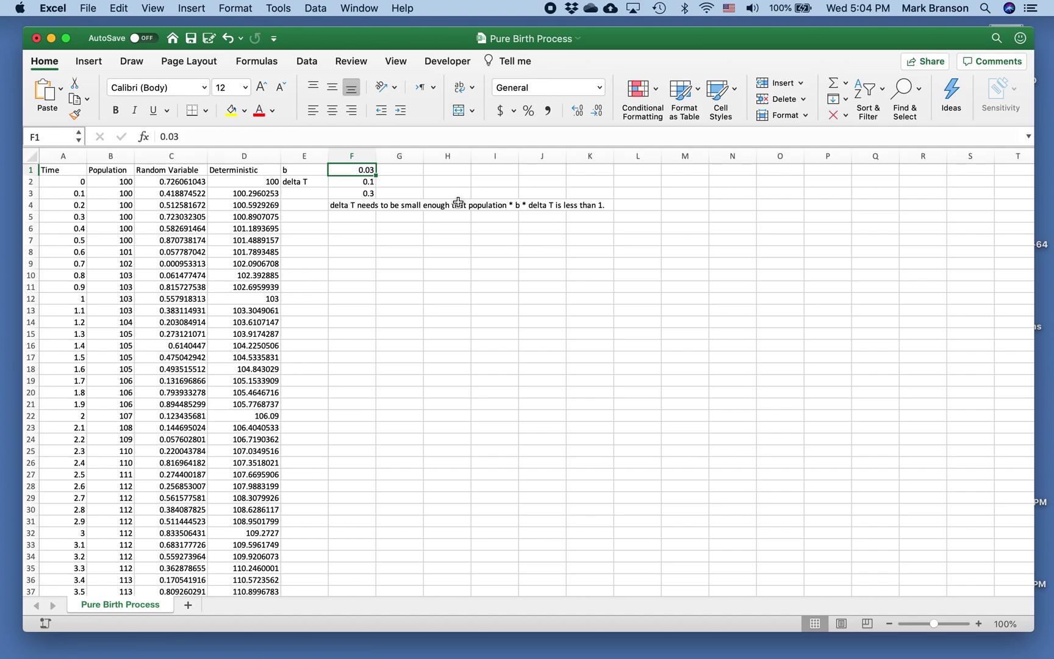
pyautogui.write('0.')
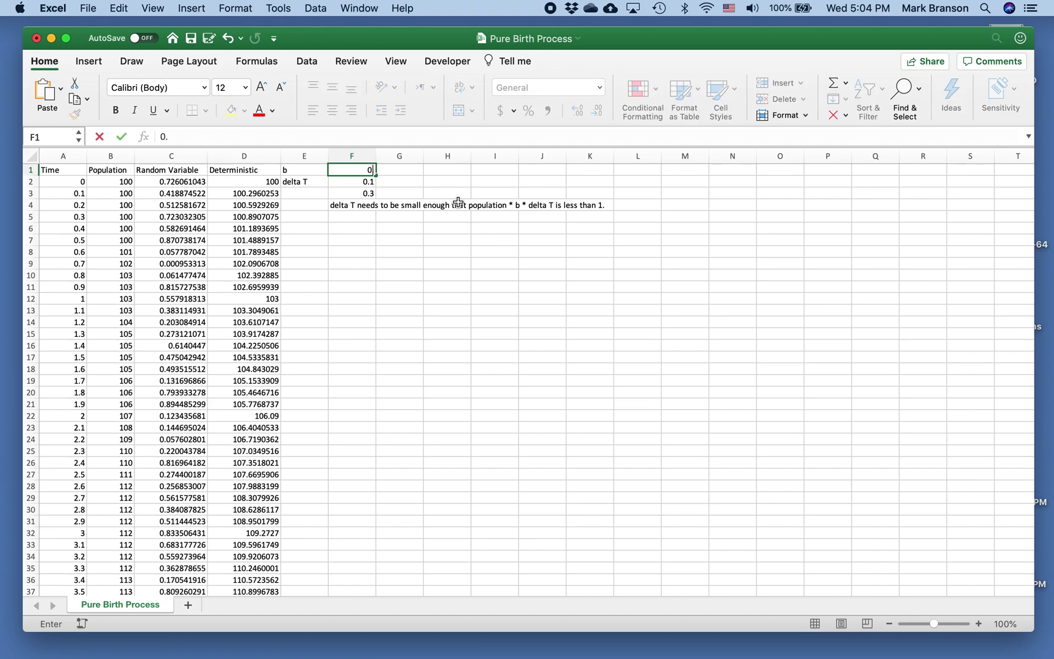
pyautogui.press('Return')
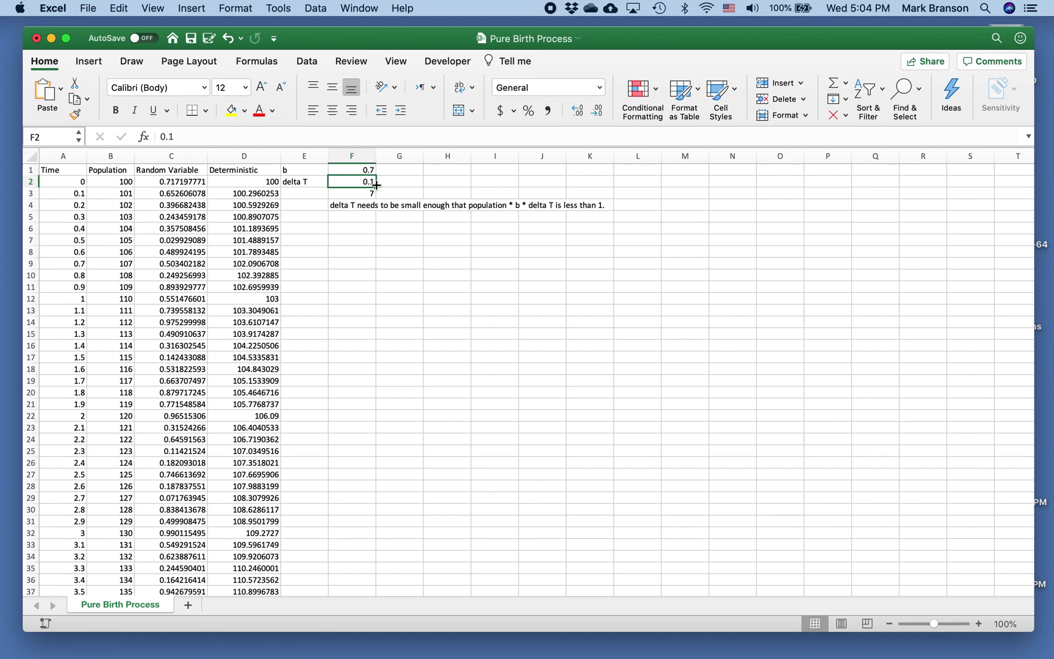
pyautogui.write('0.01')
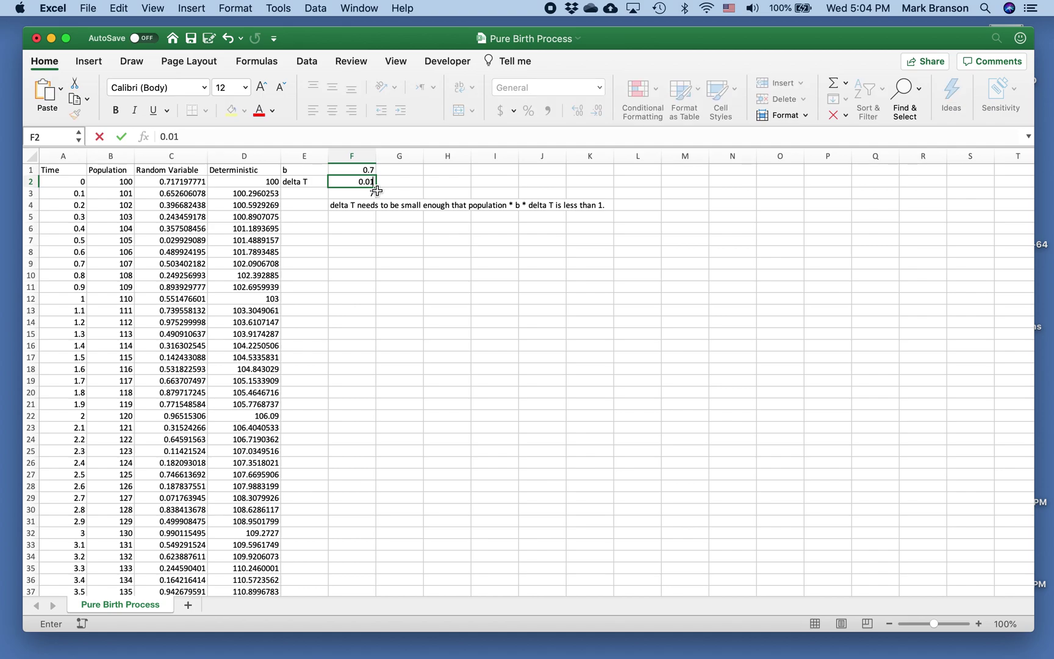
pyautogui.press('Return')
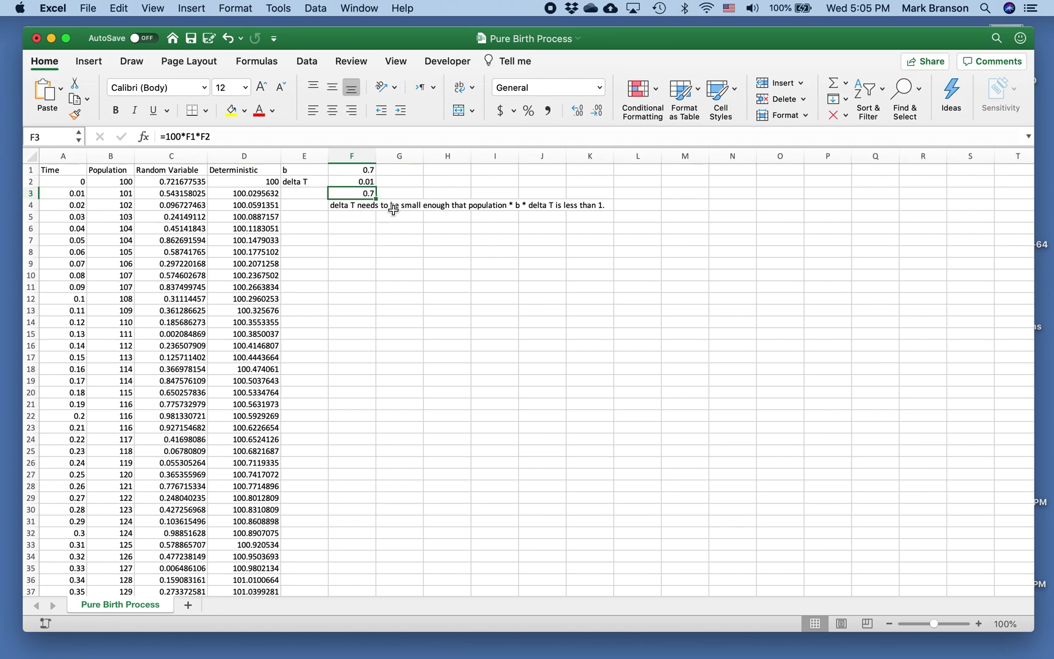
# Look through the simulated rows and set delta T in F2 to 0.001
pyautogui.click(368, 183)
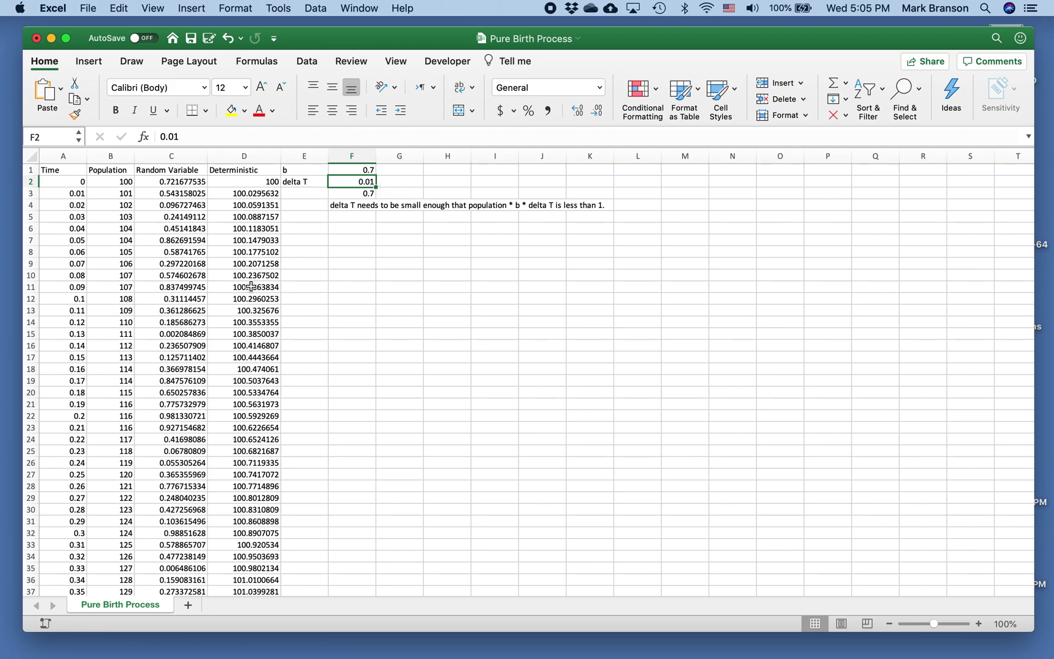
pyautogui.scroll(-20, 187, 356)
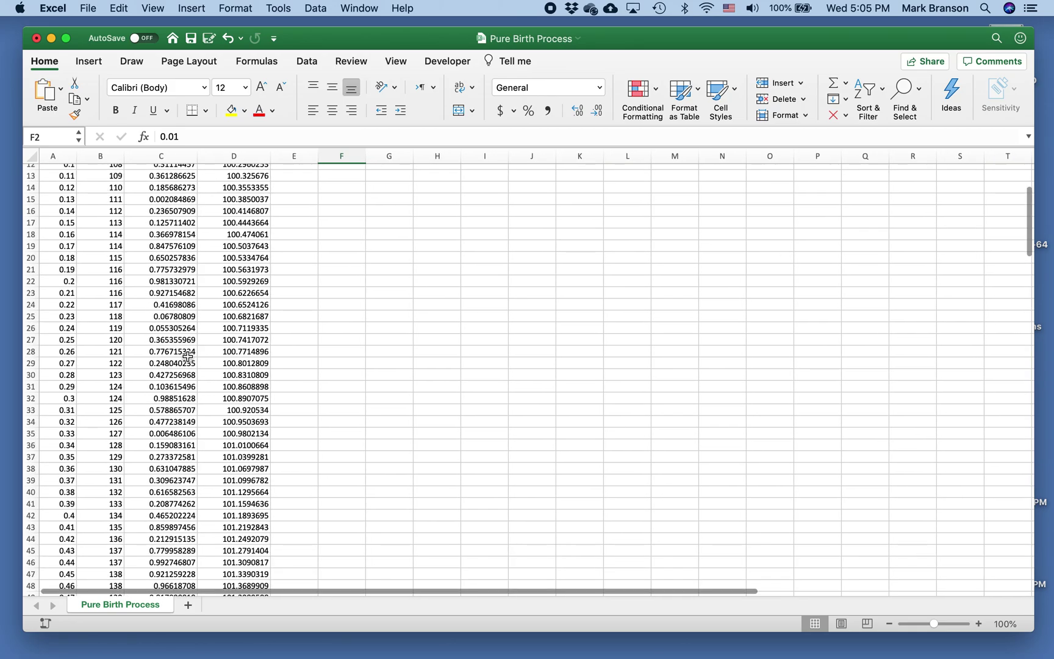
pyautogui.scroll(-6, 187, 356)
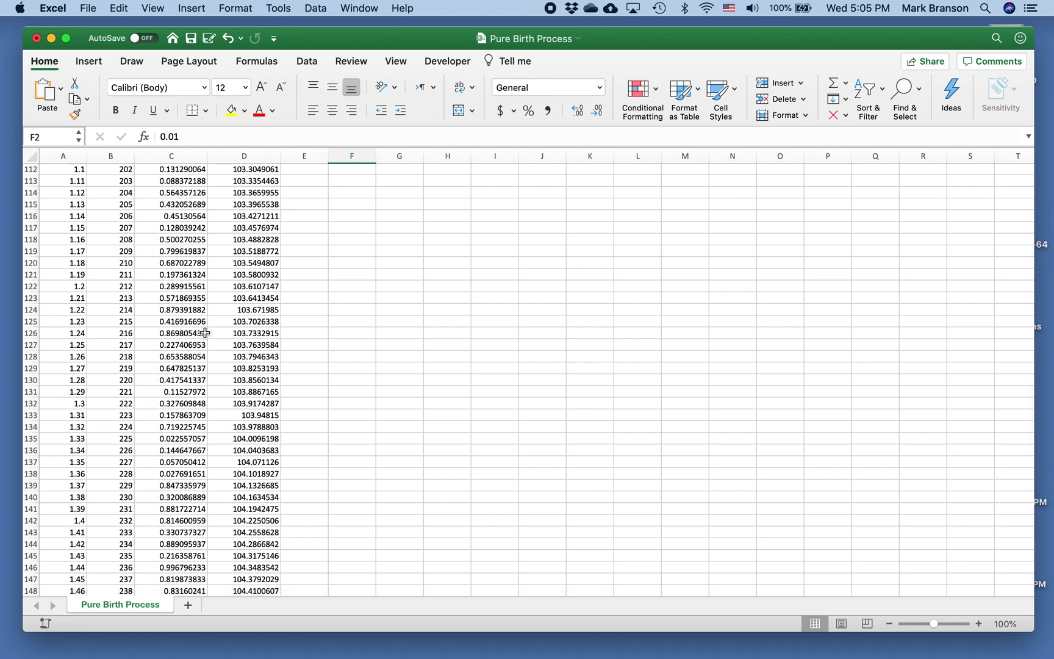
pyautogui.scroll(4, 226, 349)
pyautogui.scroll(20, 225, 349)
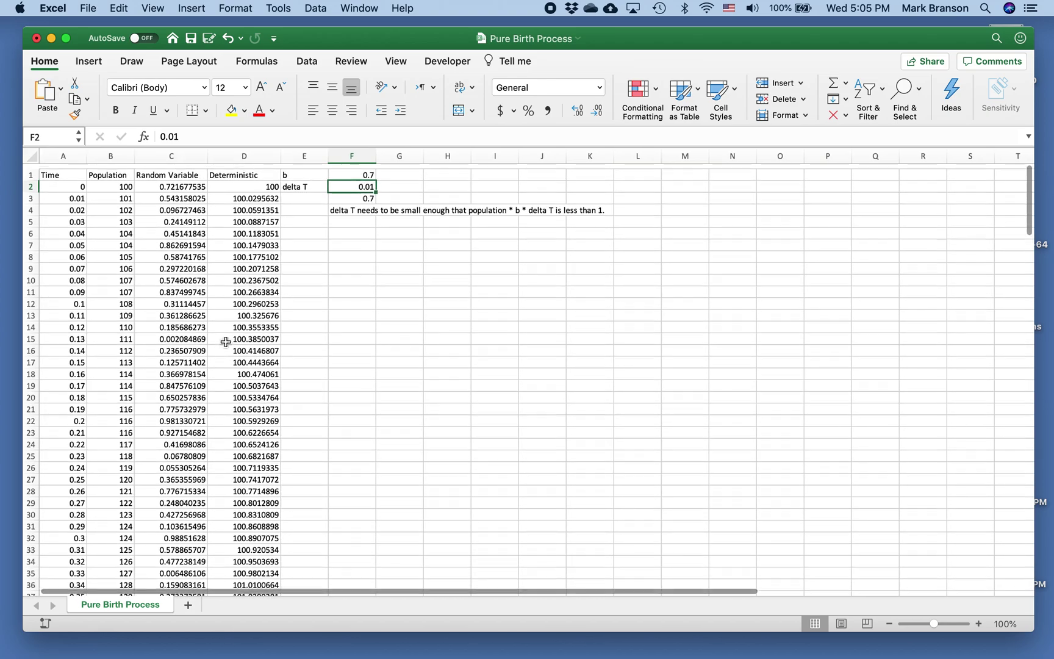
pyautogui.write('0')
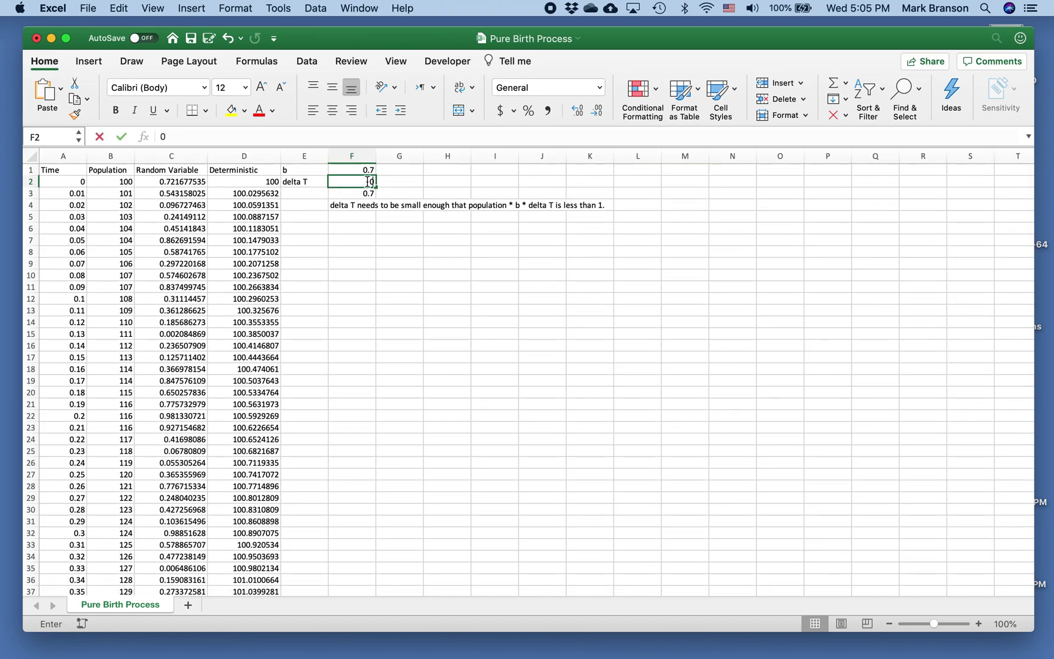
pyautogui.write('.00')
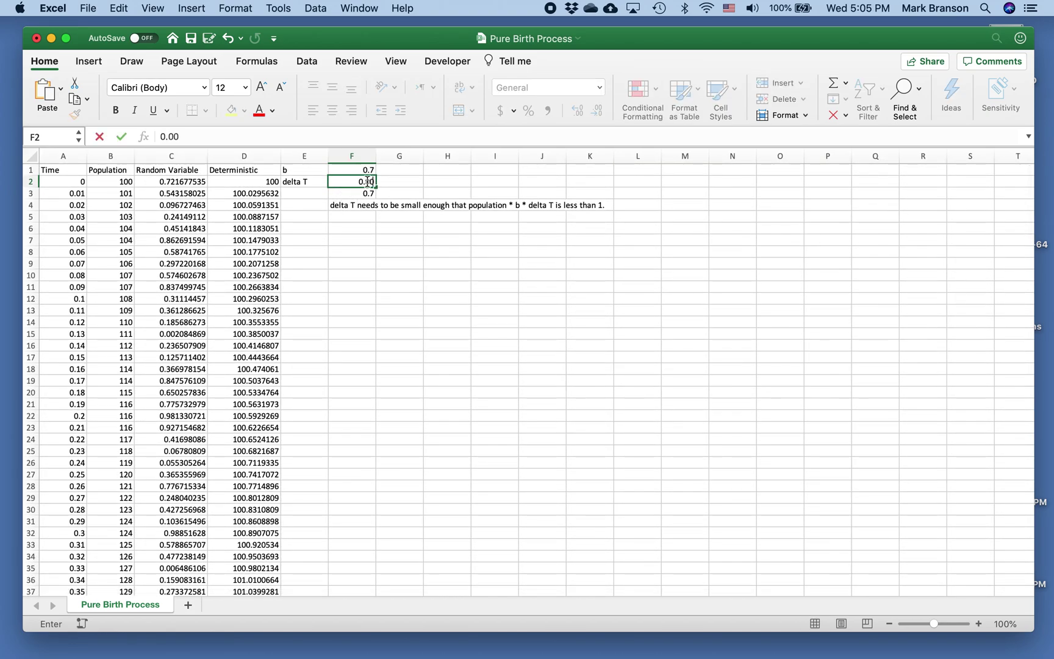
pyautogui.write('1')
pyautogui.press('Return')
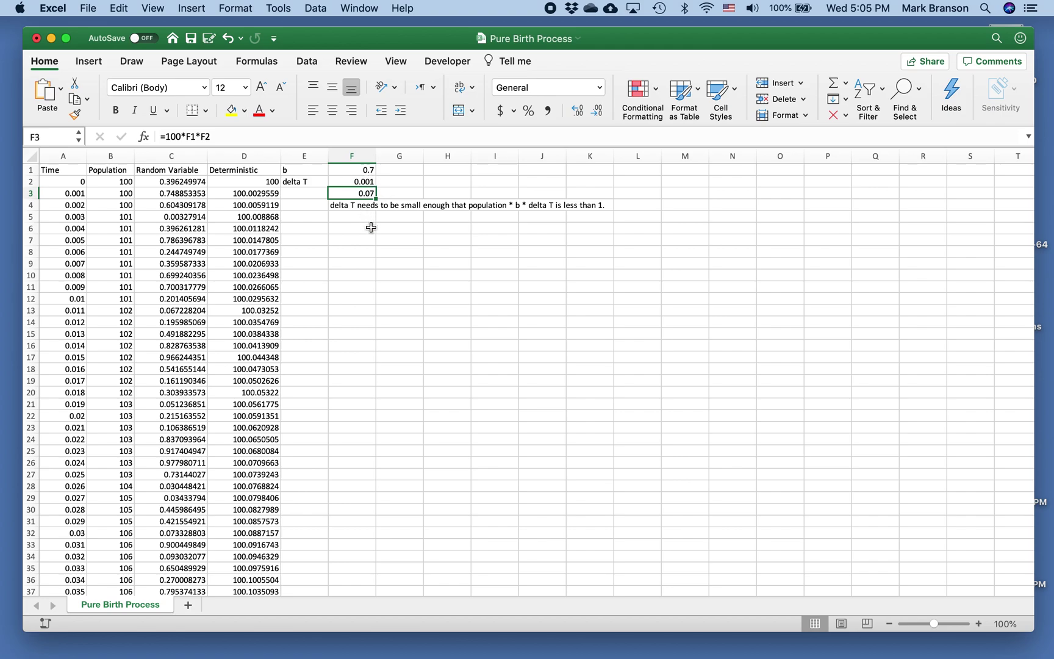
# Clear the check formula from cell F3 after looking over the recalculated rows
pyautogui.scroll(-5, 233, 349)
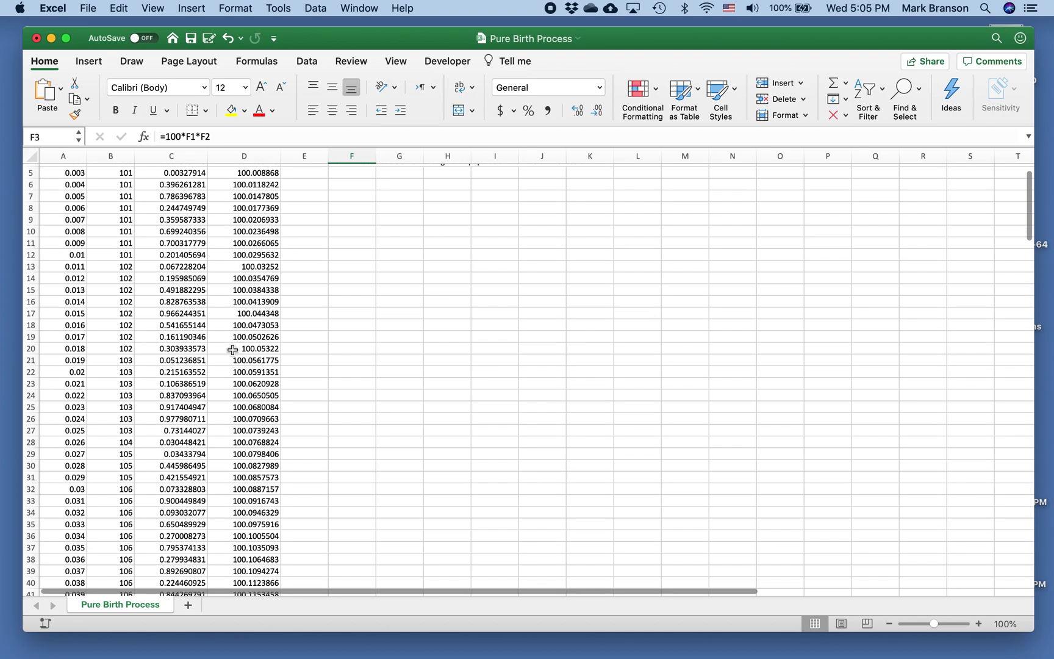
pyautogui.scroll(-3, 233, 349)
pyautogui.scroll(8, 183, 336)
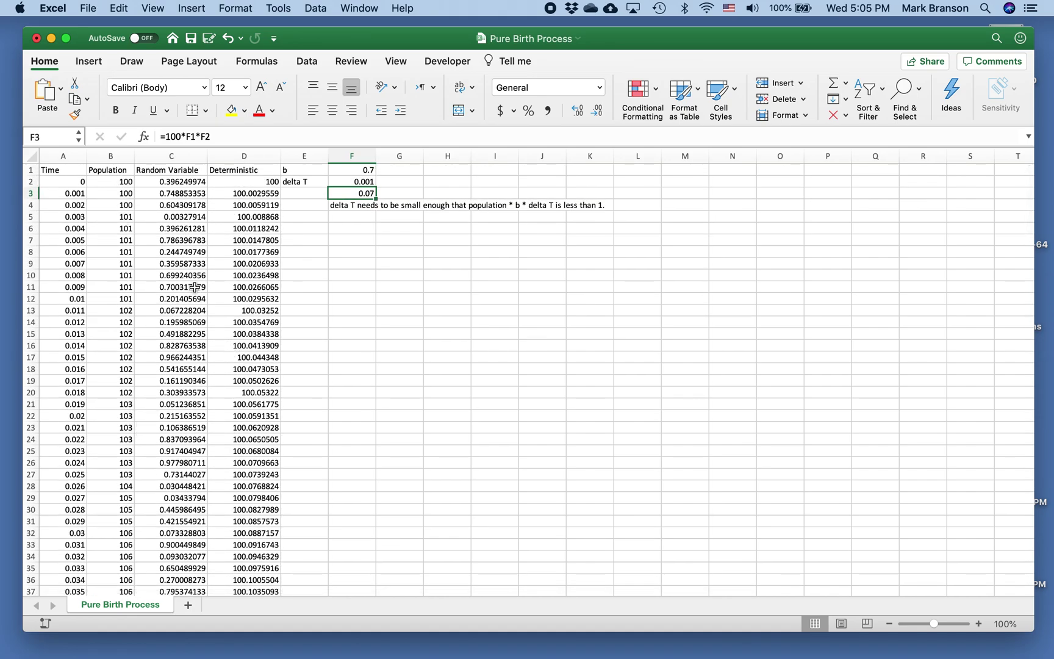
pyautogui.press('super+z')
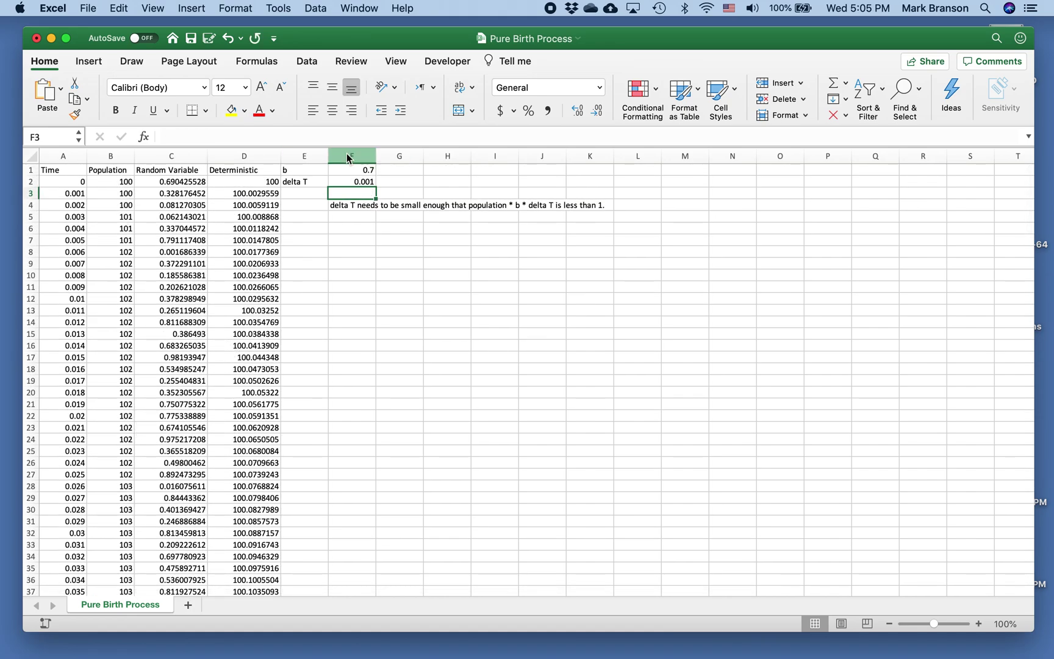
# Examine the population update formula in cell B3 and the cells it references, leaving it as is
pyautogui.click(112, 190)
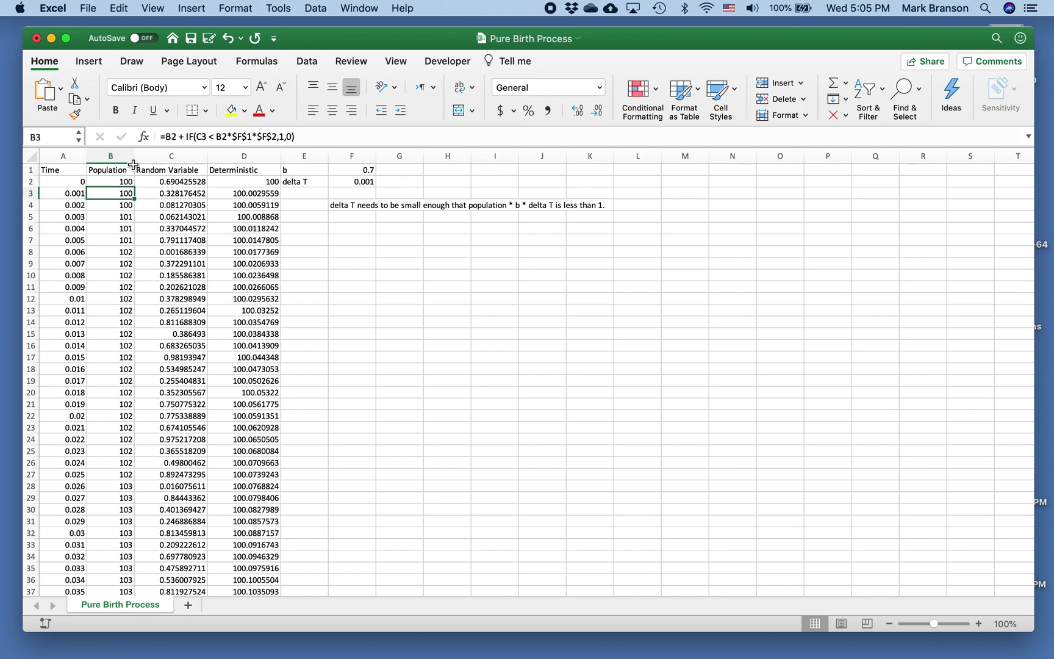
pyautogui.click(308, 139)
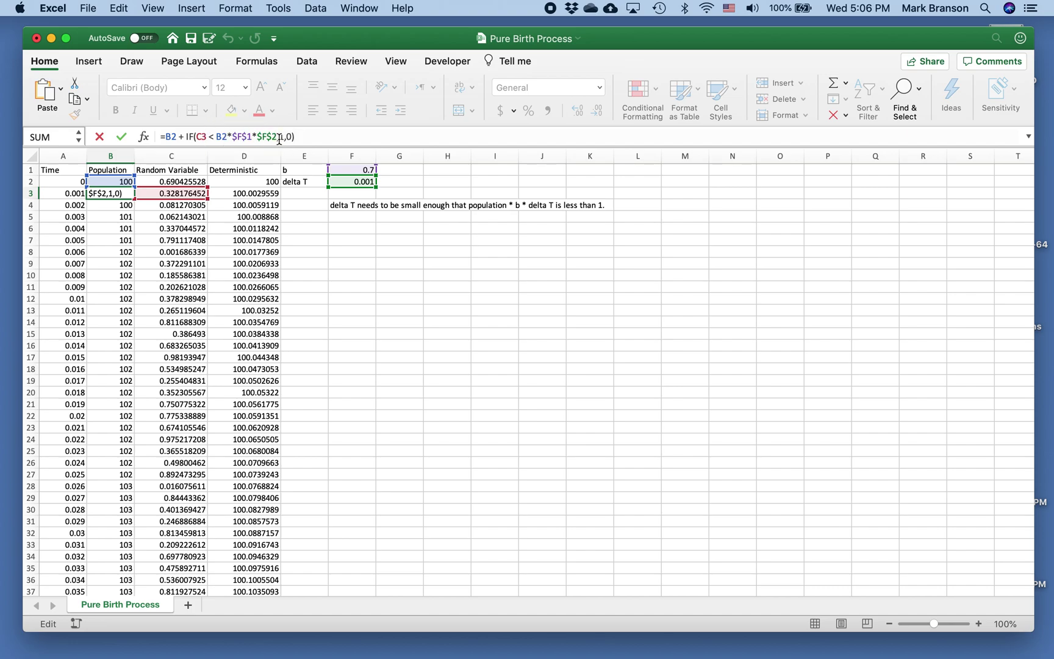
pyautogui.press('Return')
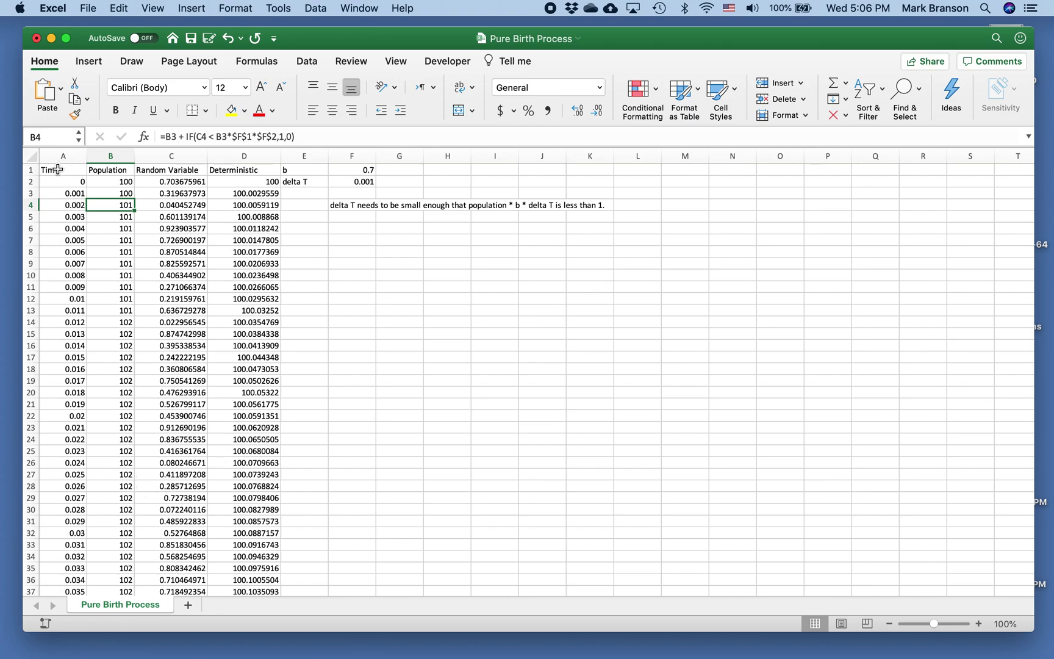
# Insert a scatter chart with smooth lines and markers from the Time and Population columns, A1:B202
pyautogui.moveTo(57, 167); pyautogui.dragTo(107, 514)
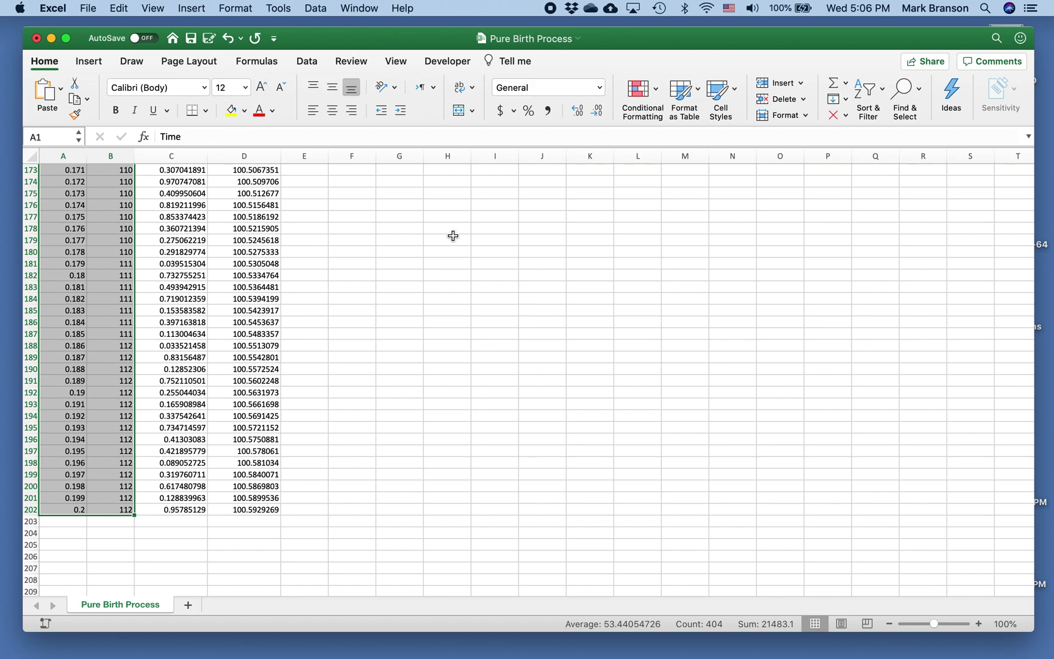
pyautogui.scroll(10, 452, 236)
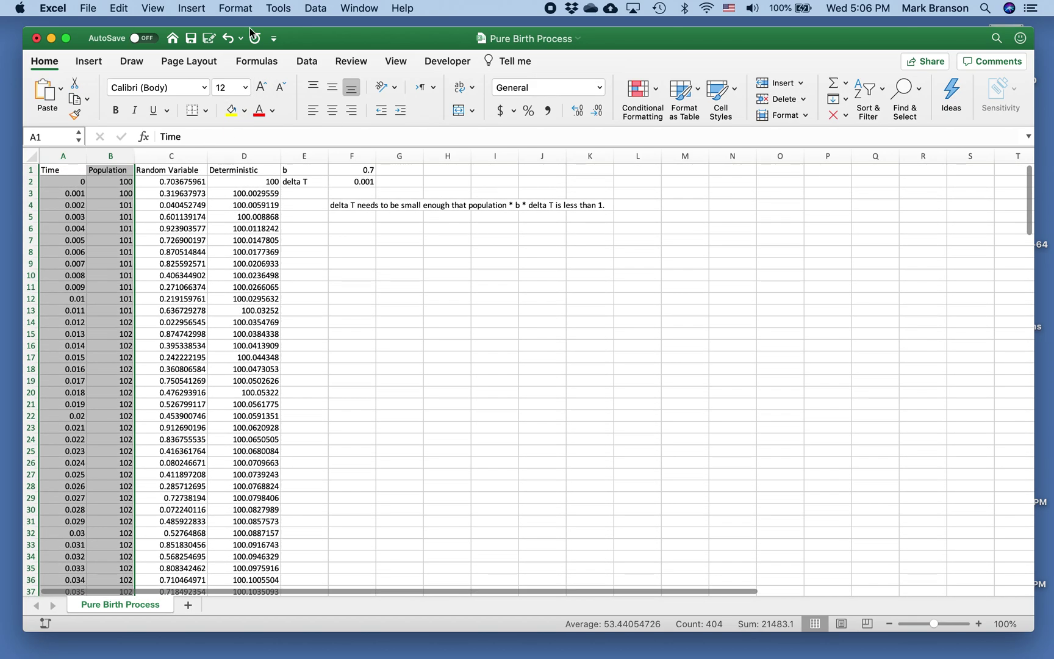
pyautogui.click(89, 66)
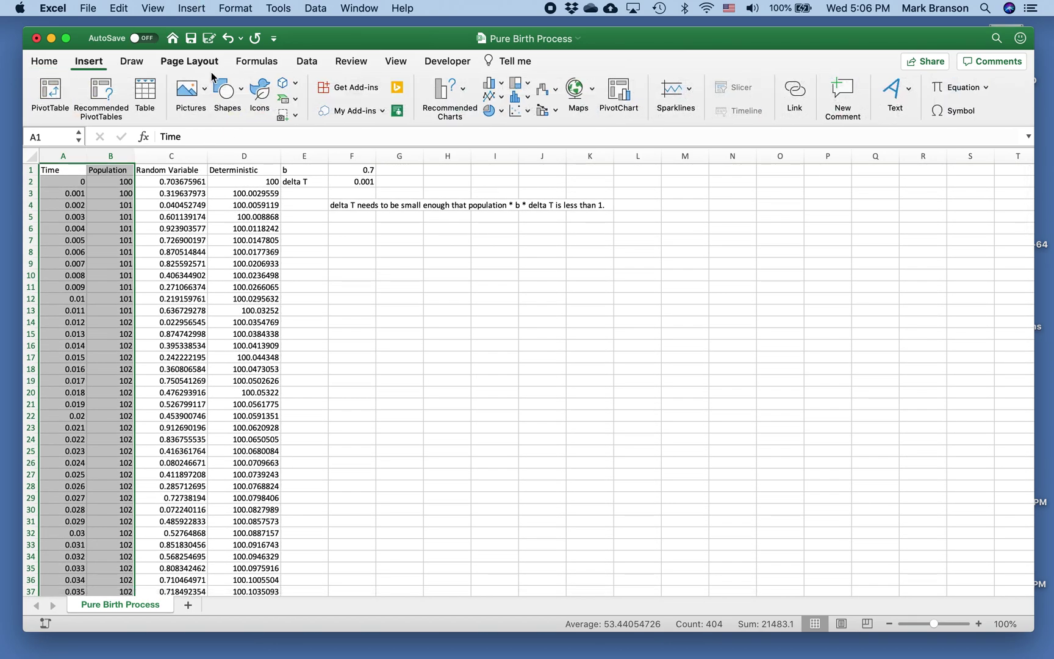
pyautogui.click(516, 110)
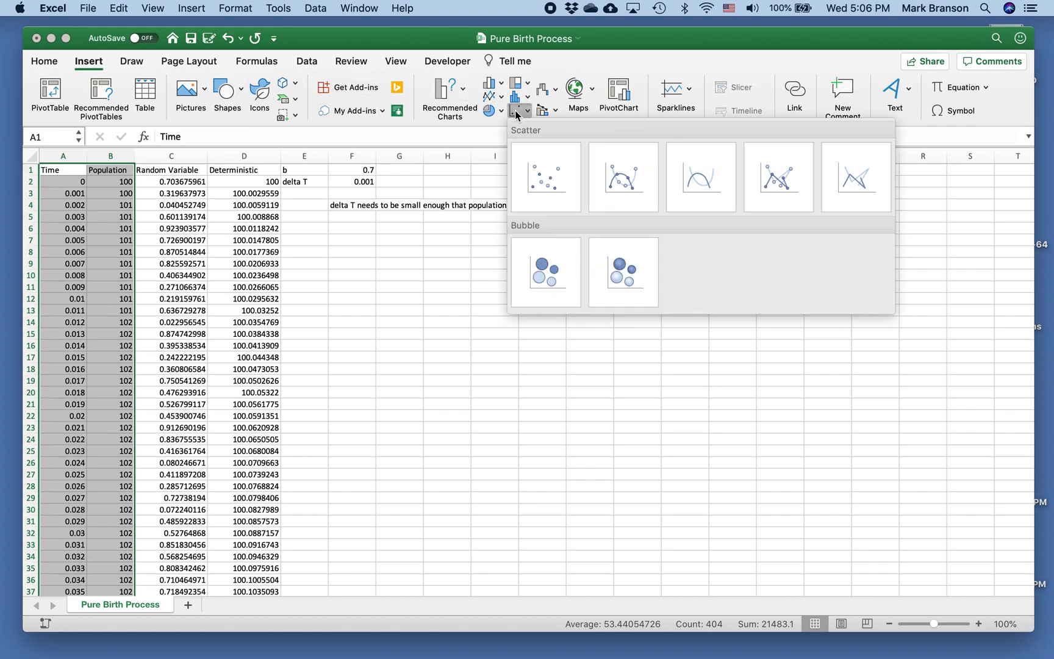
pyautogui.click(619, 185)
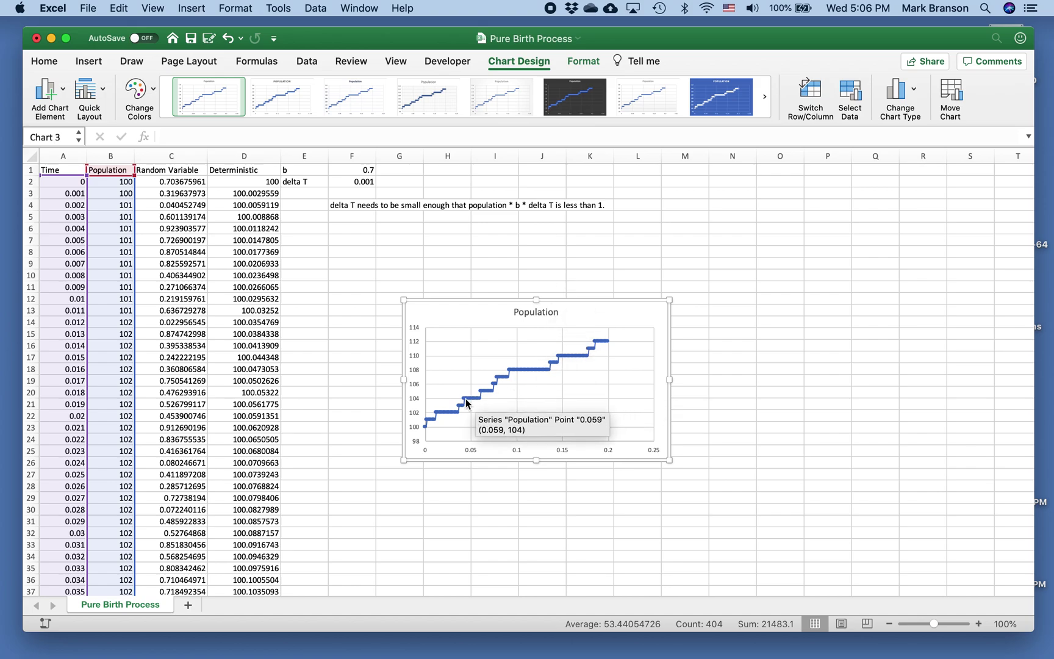
# Set b in F1 to 0.03 and delta T in F2 to 0.1, and inspect the population chart
pyautogui.click(368, 170)
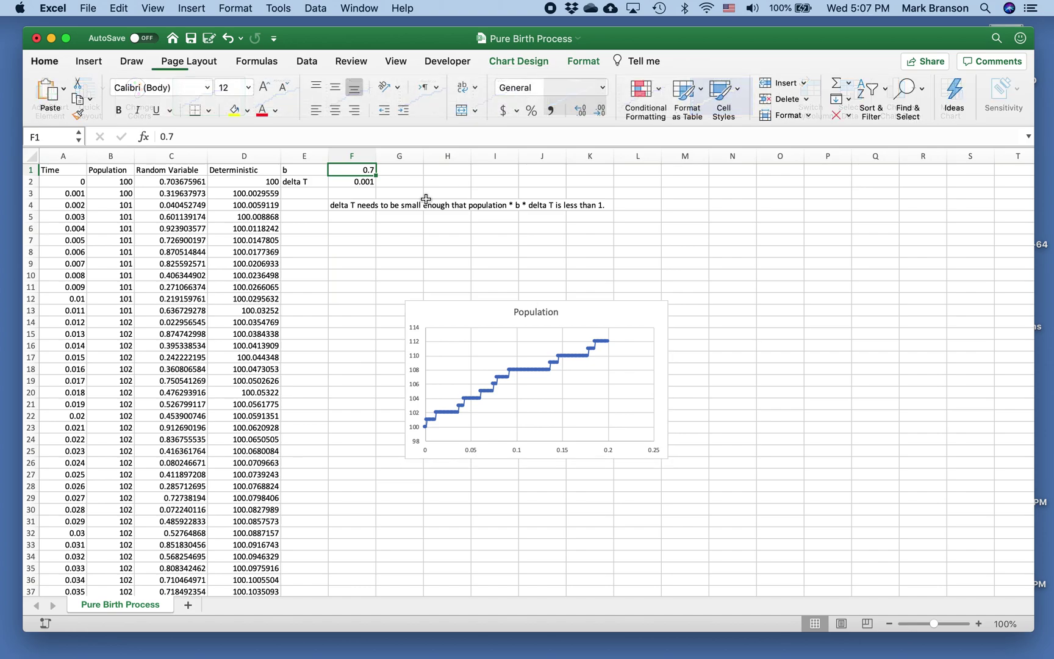
pyautogui.write('0.')
pyautogui.press('Return')
pyautogui.write('0.1')
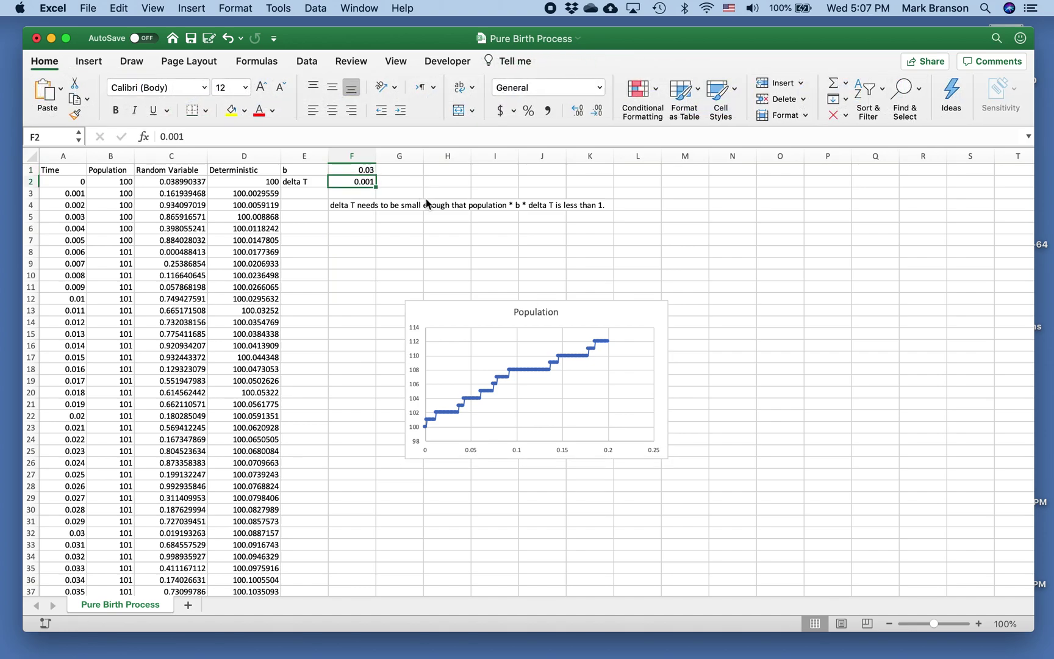
pyautogui.press('Return')
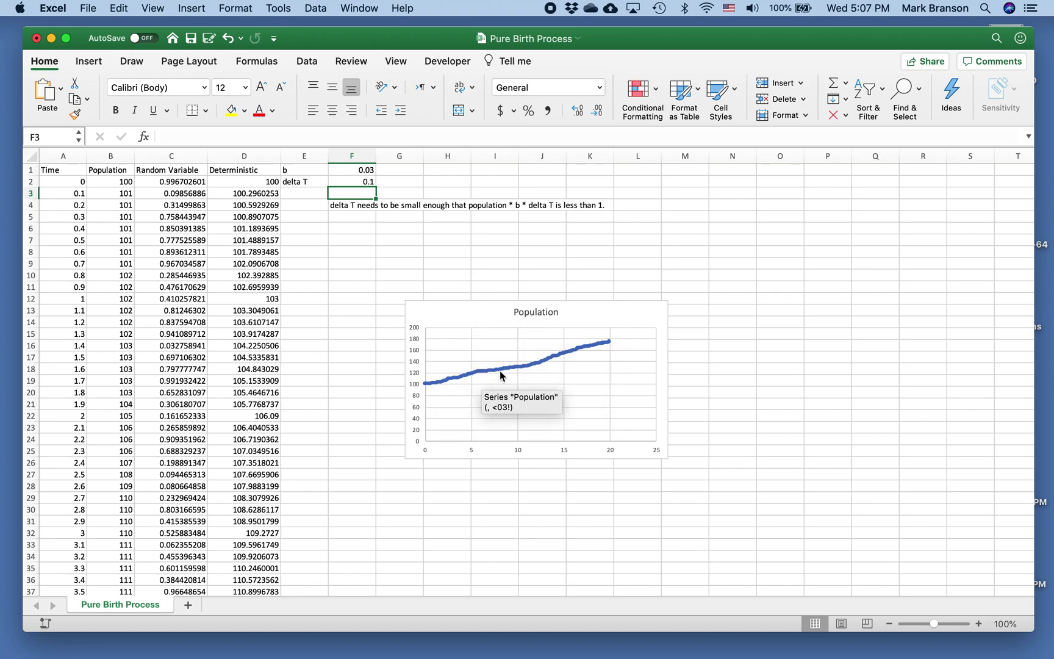
pyautogui.moveTo(596, 349)
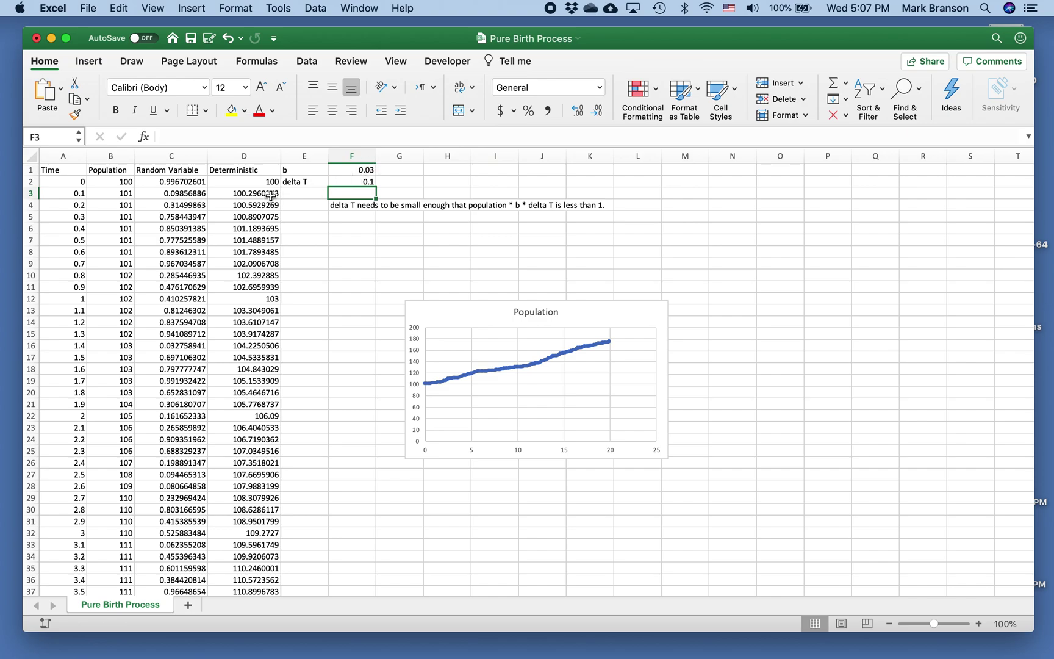
# Rewrite the Deterministic formula in D3 as =$B$2*(1 + $F$1)^A3 and fill it down through D202
pyautogui.click(257, 184)
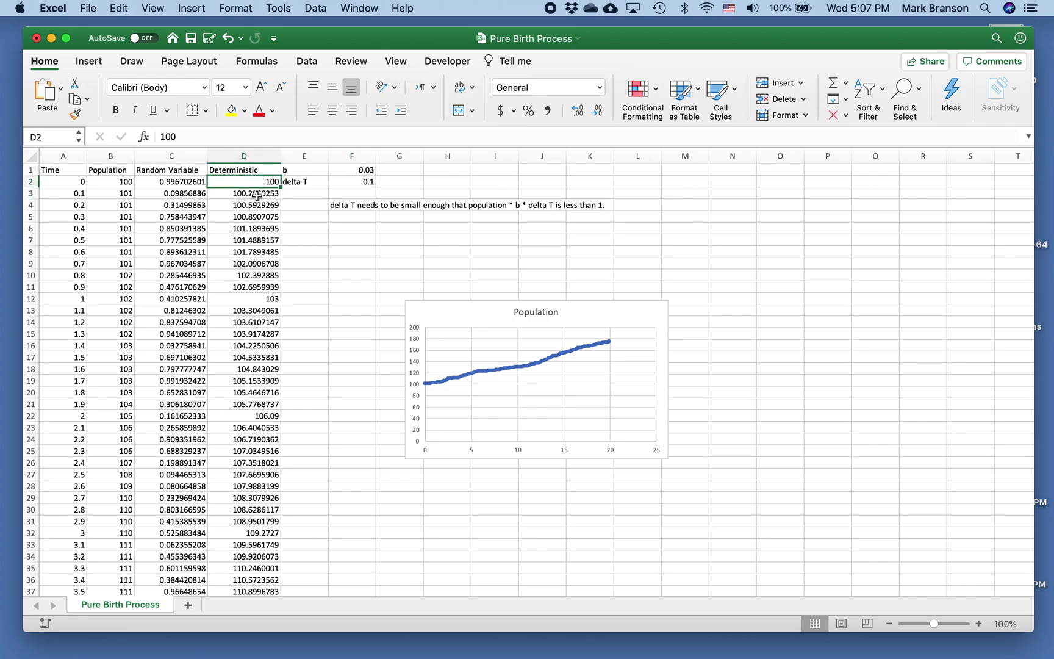
pyautogui.click(256, 195)
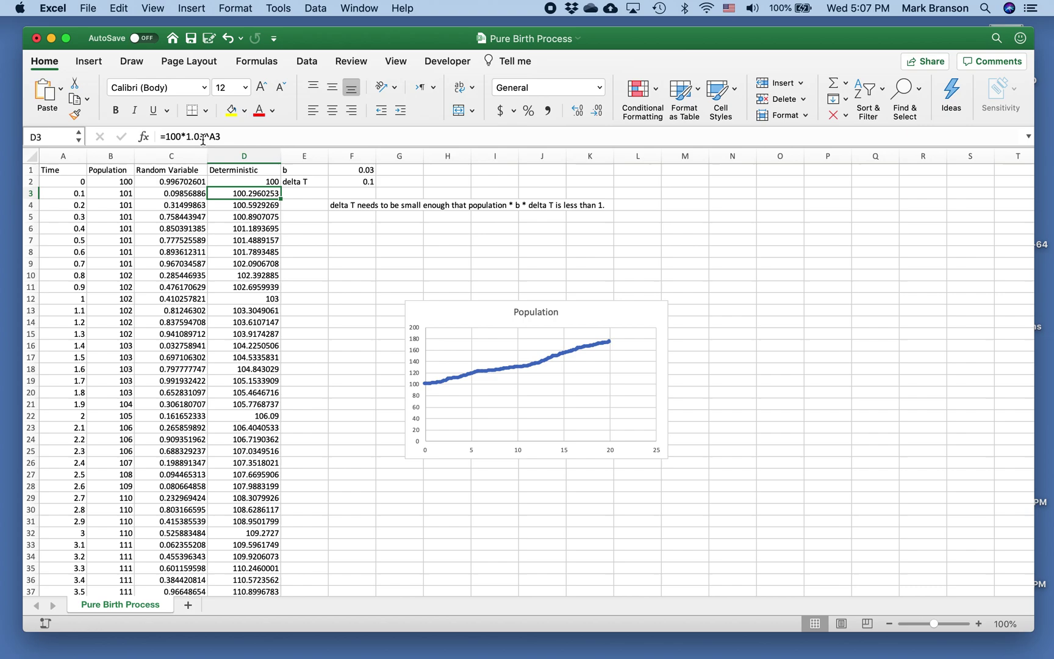
pyautogui.click(205, 136)
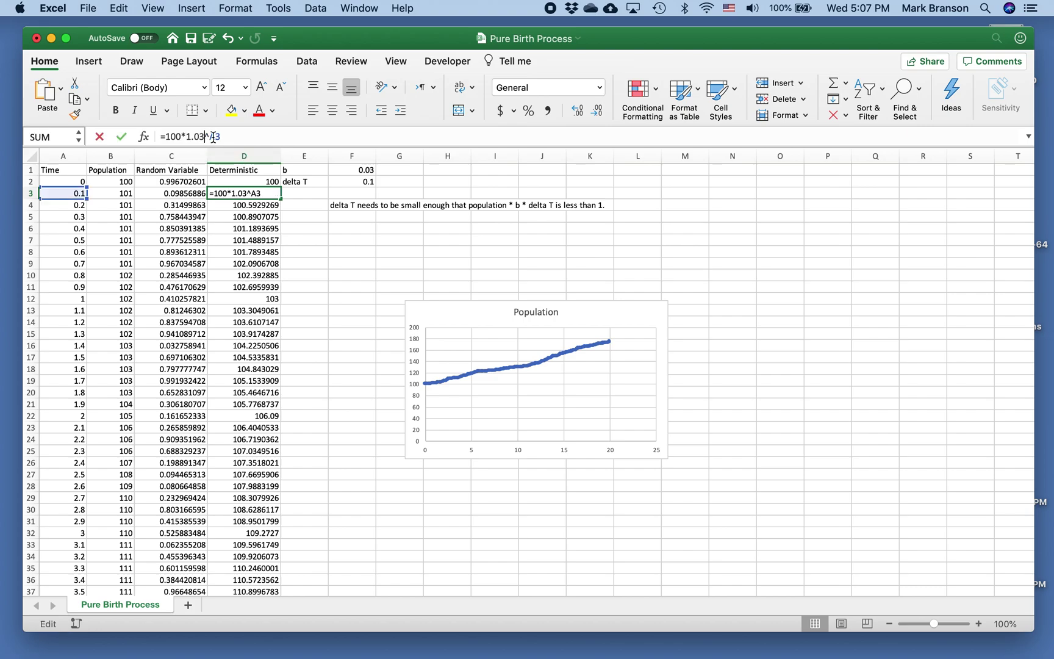
pyautogui.press('BackSpace')
pyautogui.press('BackSpace')
pyautogui.press('BackSpace')
pyautogui.press('BackSpace')
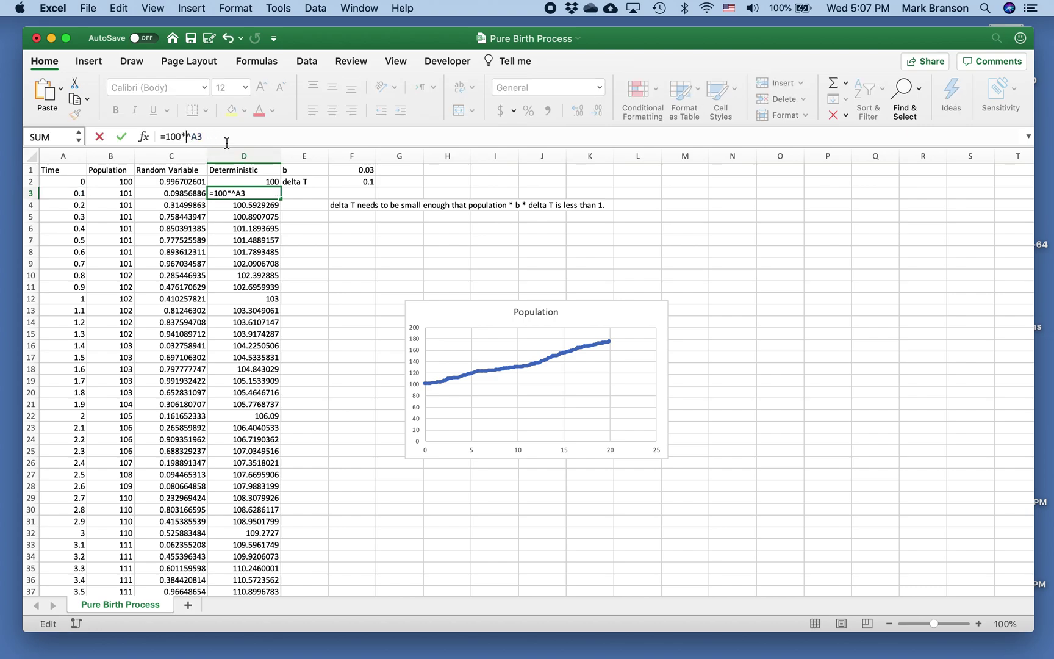
pyautogui.press('BackSpace')
pyautogui.press('BackSpace')
pyautogui.press('BackSpace')
pyautogui.press('BackSpace')
pyautogui.write('$C')
pyautogui.press('BackSpace')
pyautogui.write('B$#')
pyautogui.write('2')
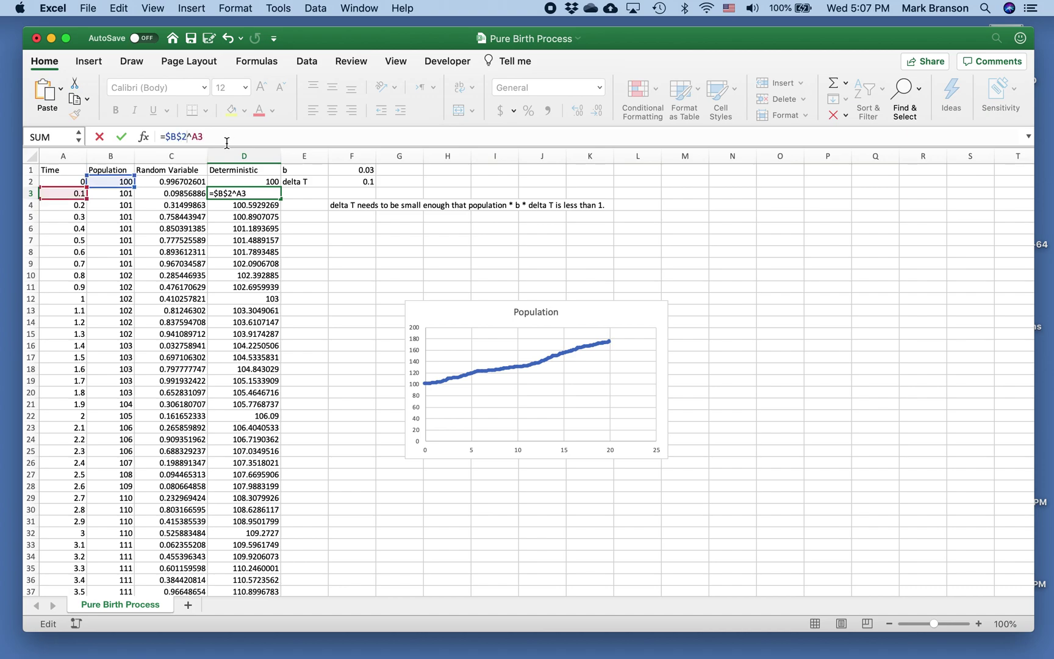
pyautogui.write('*(1 + ')
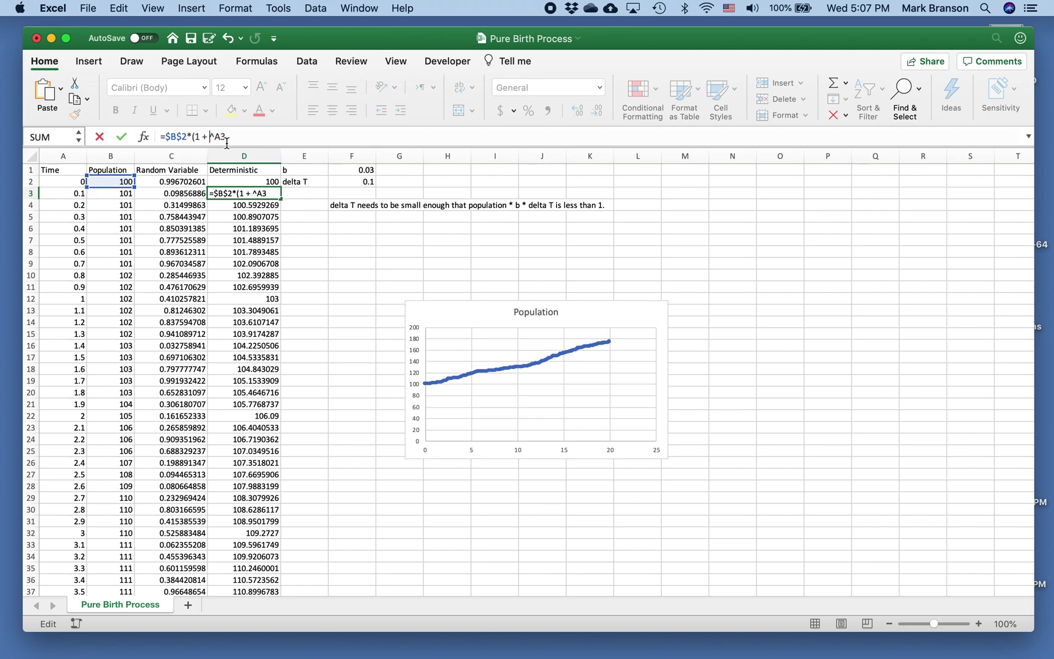
pyautogui.write('$F$1)')
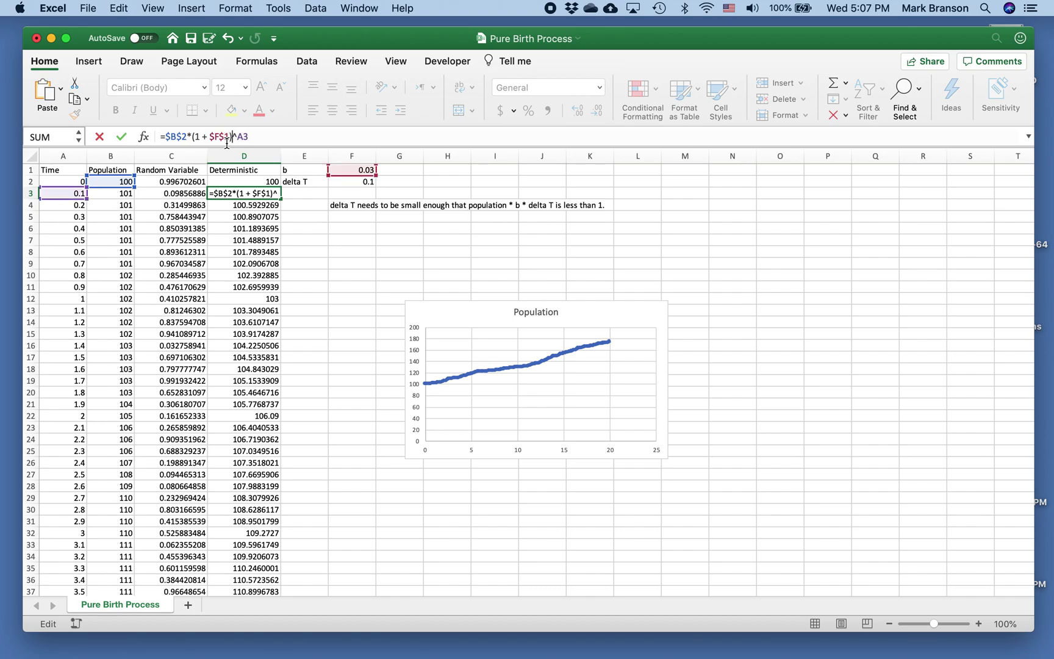
pyautogui.press('Return')
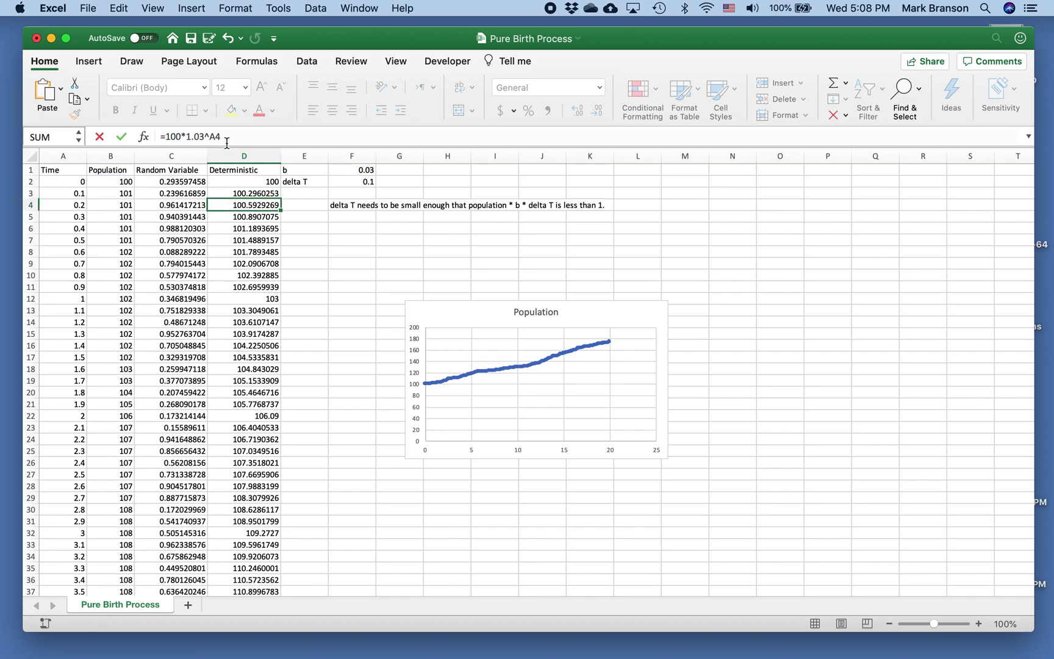
pyautogui.click(268, 194)
pyautogui.moveTo(279, 200); pyautogui.dragTo(280, 573)
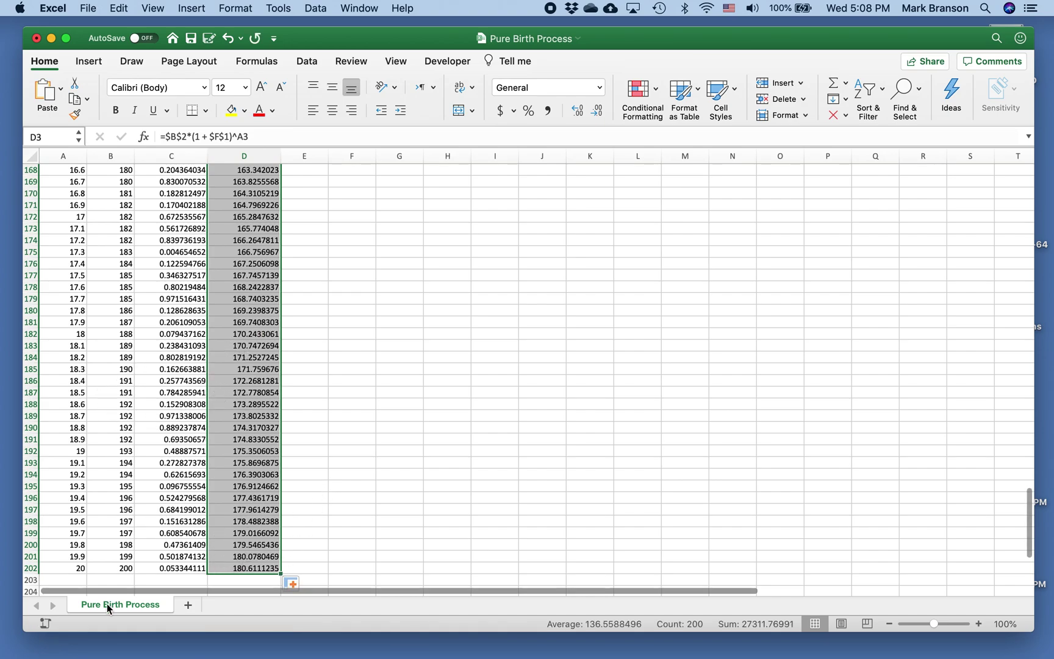
# Insert a scatter chart with smooth lines and markers from the Time, Population and Deterministic columns, A1:B202 and D1:D202
pyautogui.scroll(20, 394, 385)
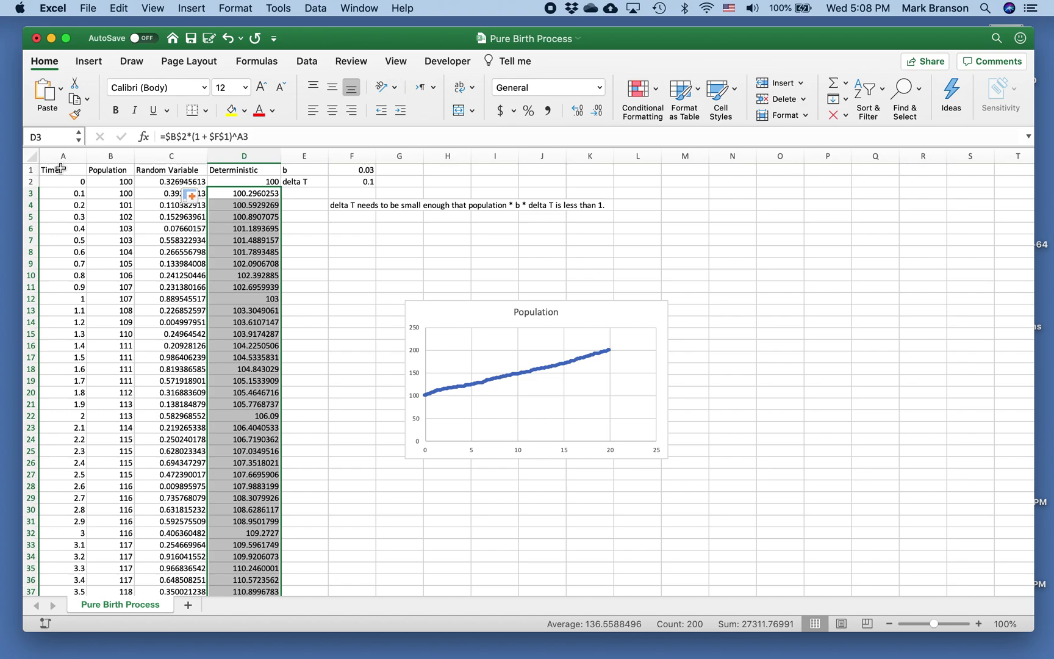
pyautogui.moveTo(61, 168); pyautogui.dragTo(123, 544)
pyautogui.moveTo(275, 545); pyautogui.dragTo(230, 20)
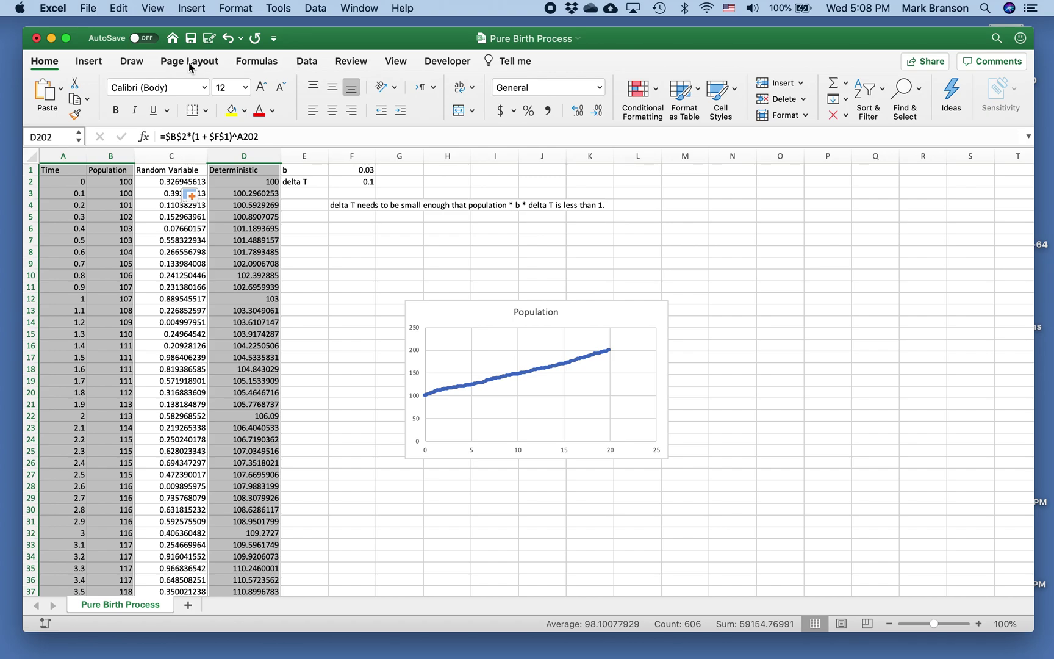
pyautogui.click(89, 62)
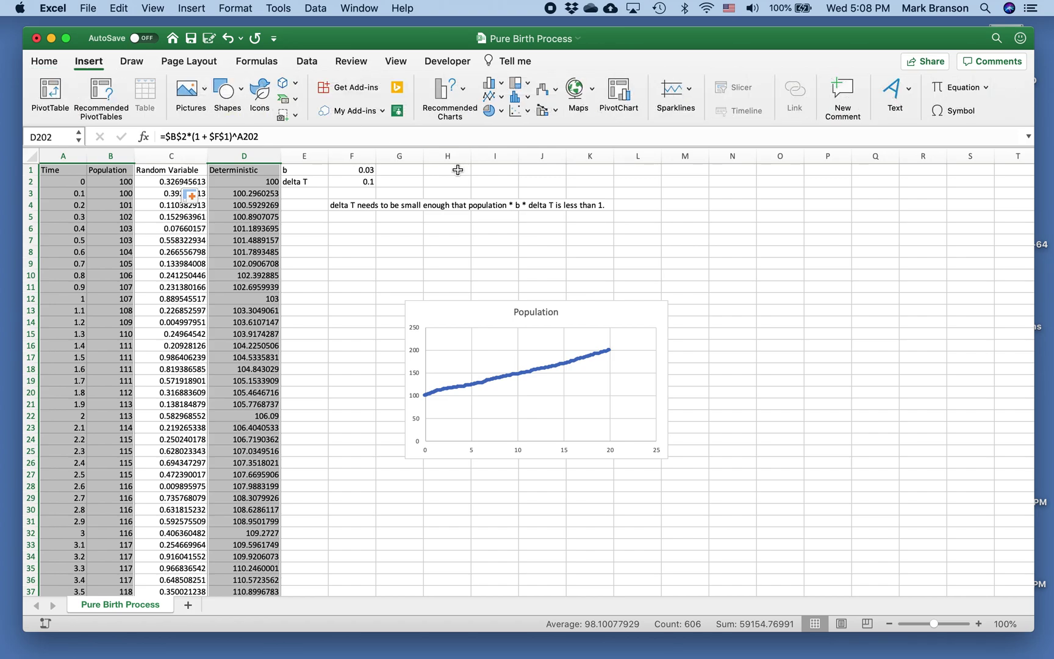
pyautogui.click(522, 113)
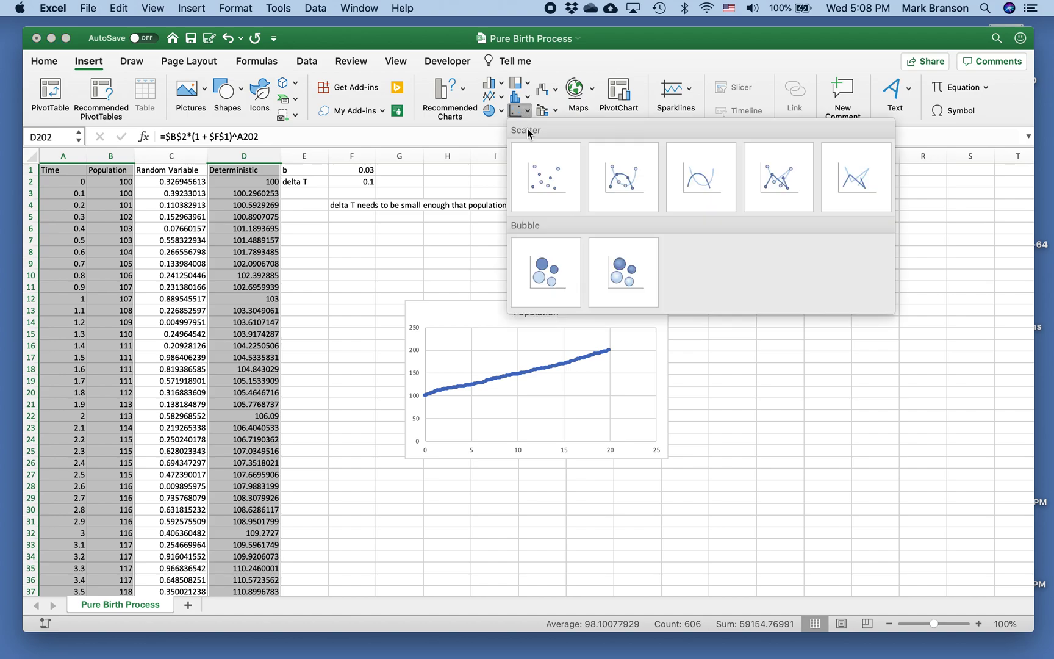
pyautogui.click(612, 184)
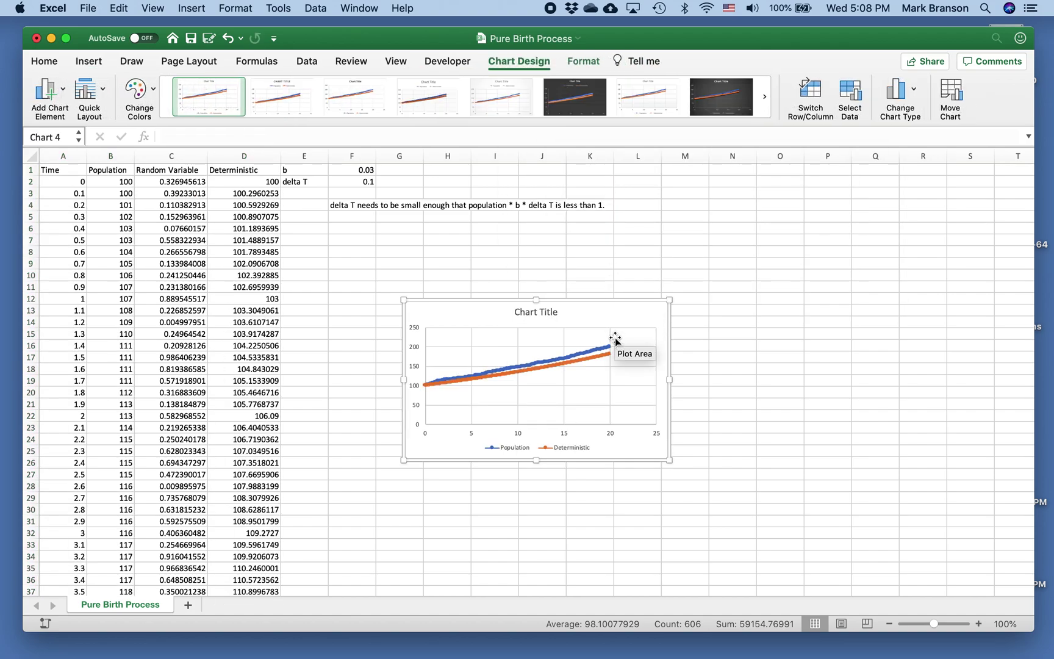
# Title the new chart with the Population and Deterministic series "Population Comparison"
pyautogui.click(547, 315)
pyautogui.doubleClick(547, 313)
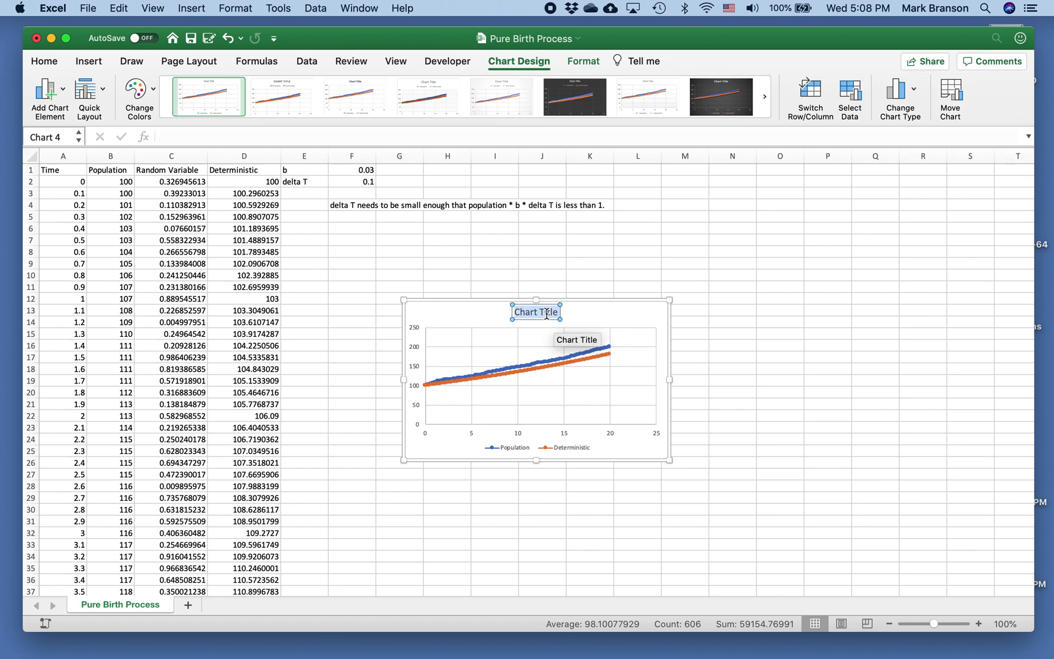
pyautogui.write('Population Compa')
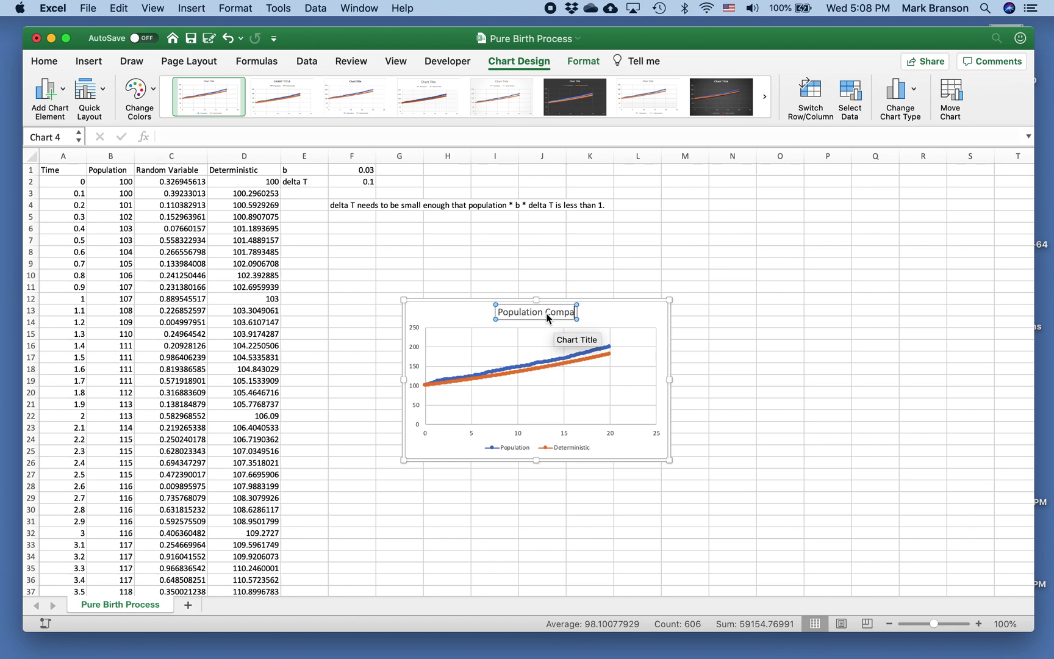
pyautogui.write('rison')
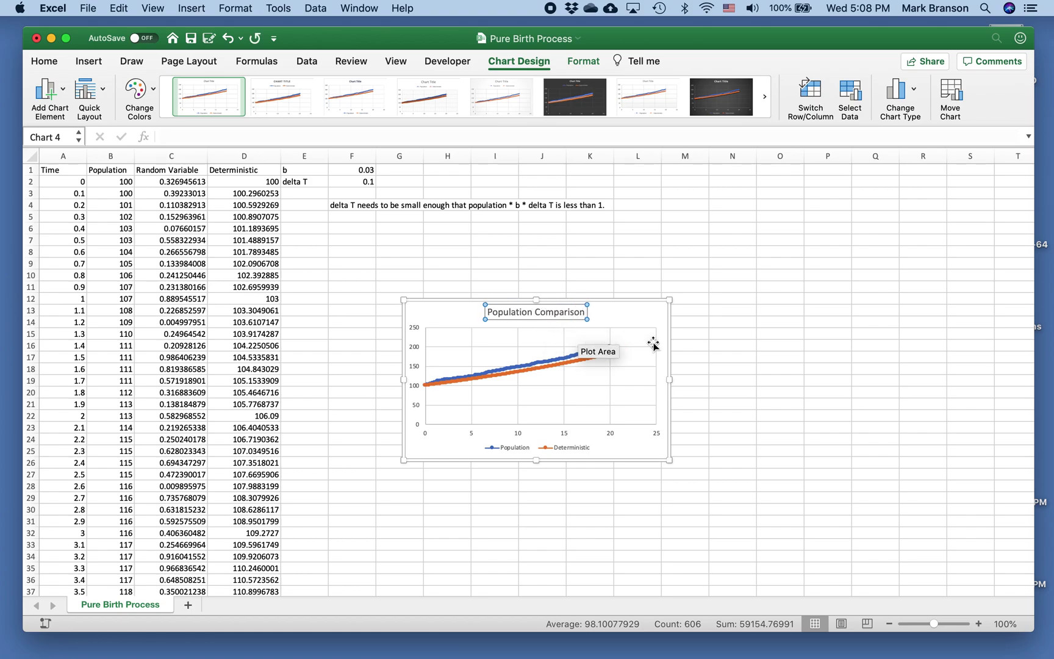
pyautogui.click(705, 318)
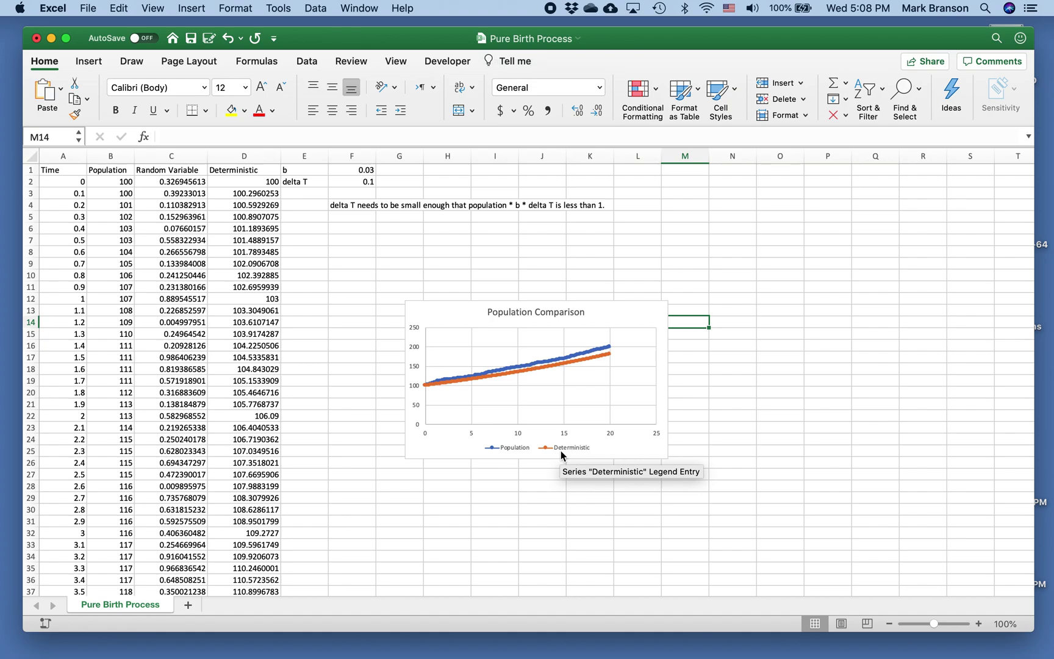